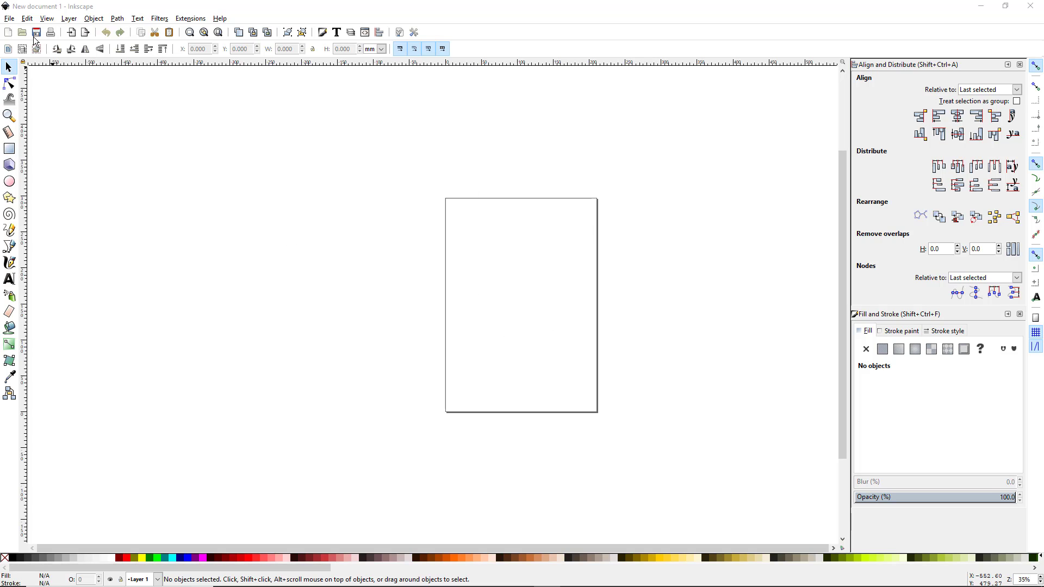
Open the document properties, hide the page border and show it again.
left_click(11, 18)
left_click(68, 197)
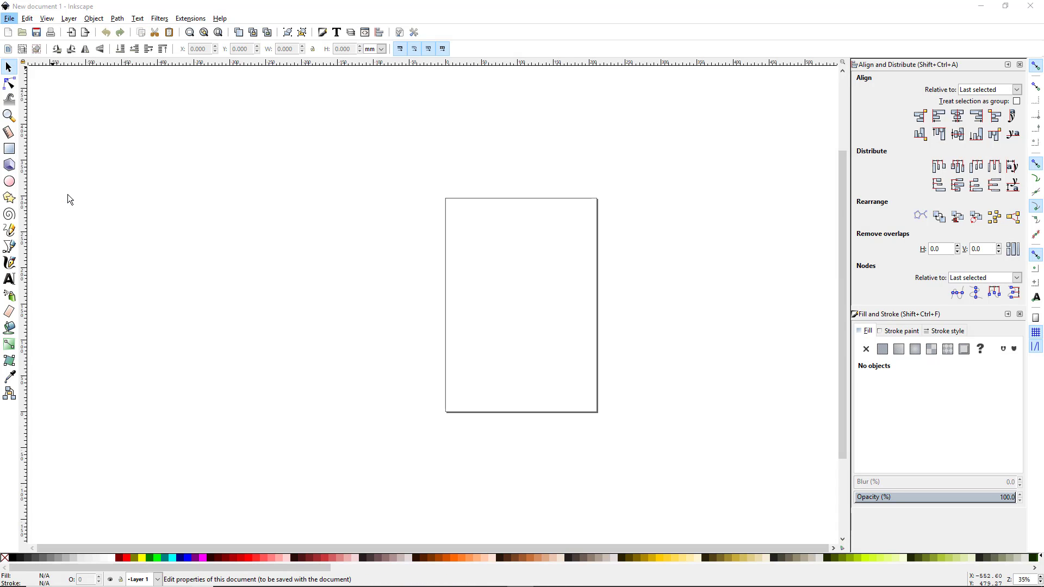
left_click_drag(1033, 43, 691, 30)
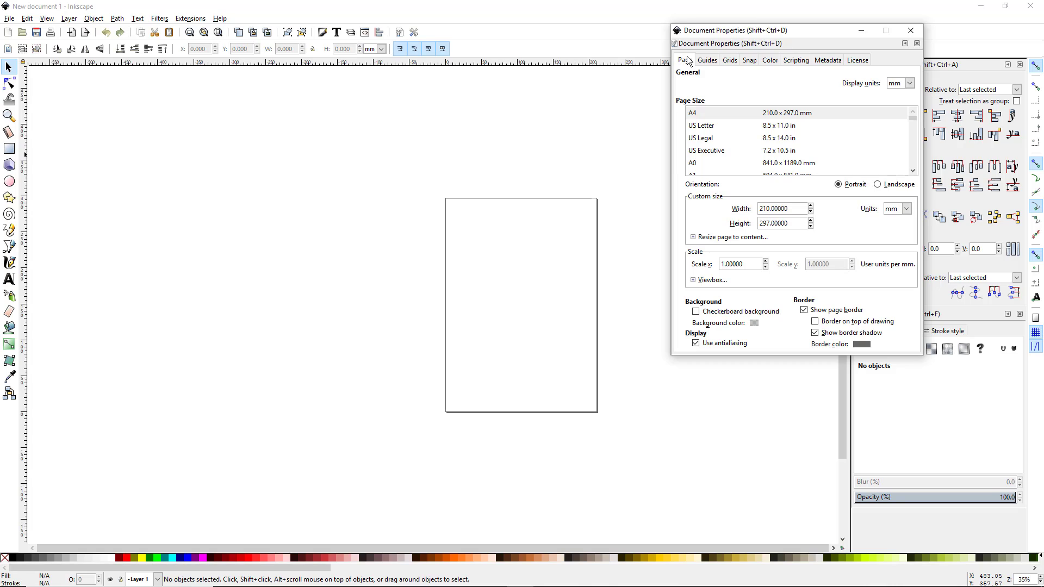
left_click(804, 310)
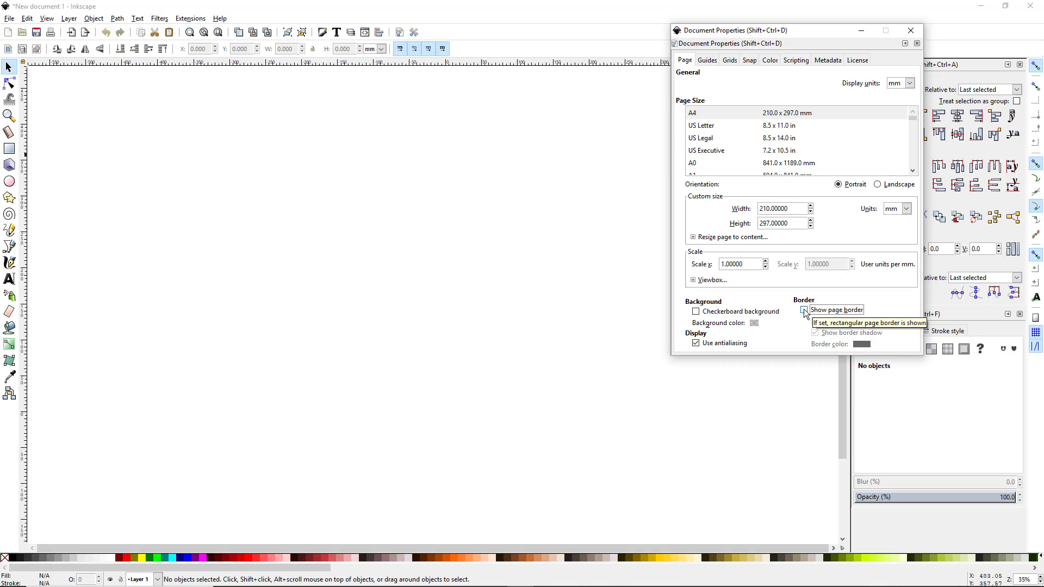
left_click(804, 310)
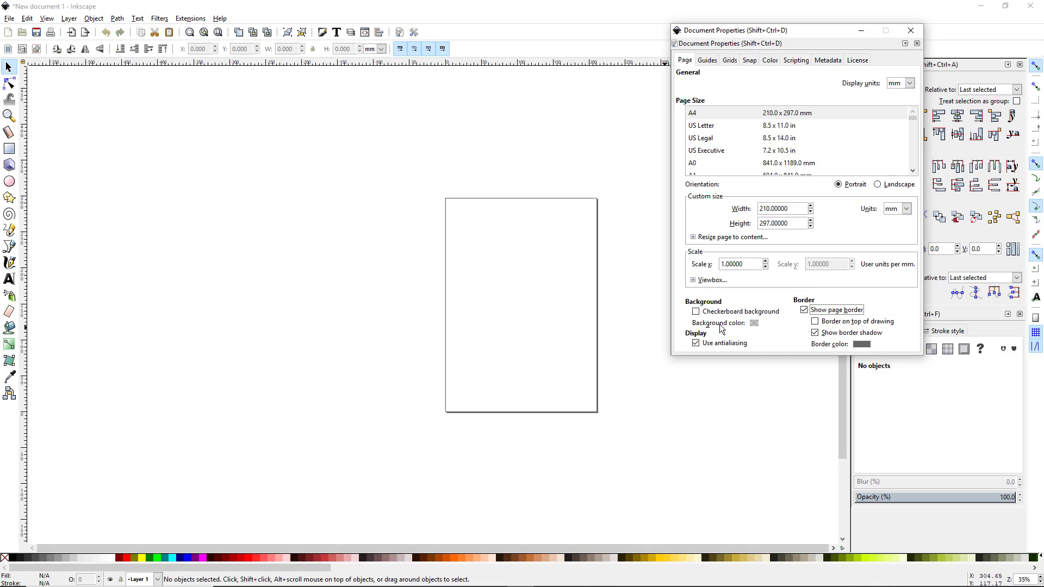
Examine the page background color and the grid settings in the document properties, and close them.
left_click(755, 324)
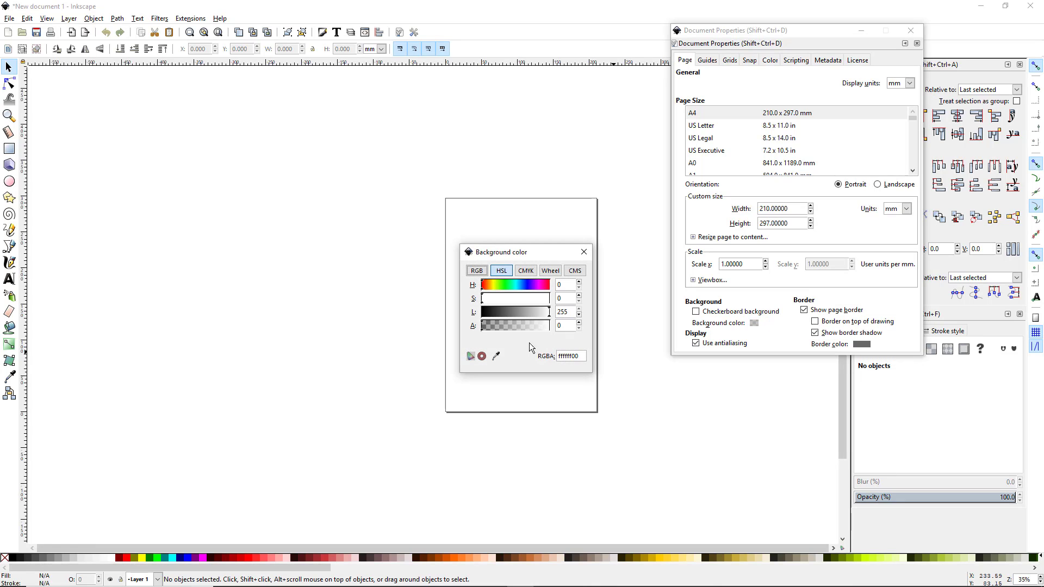
left_click(550, 317)
mouse_move(549, 319)
left_mouse_down()
mouse_move(476, 316)
mouse_move(558, 321)
left_mouse_up()
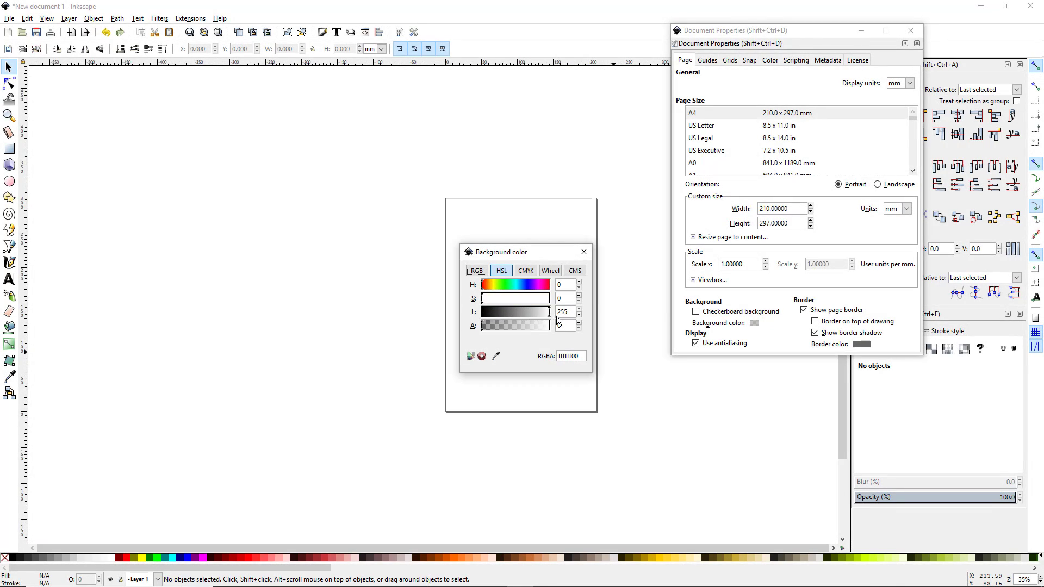
left_click(584, 252)
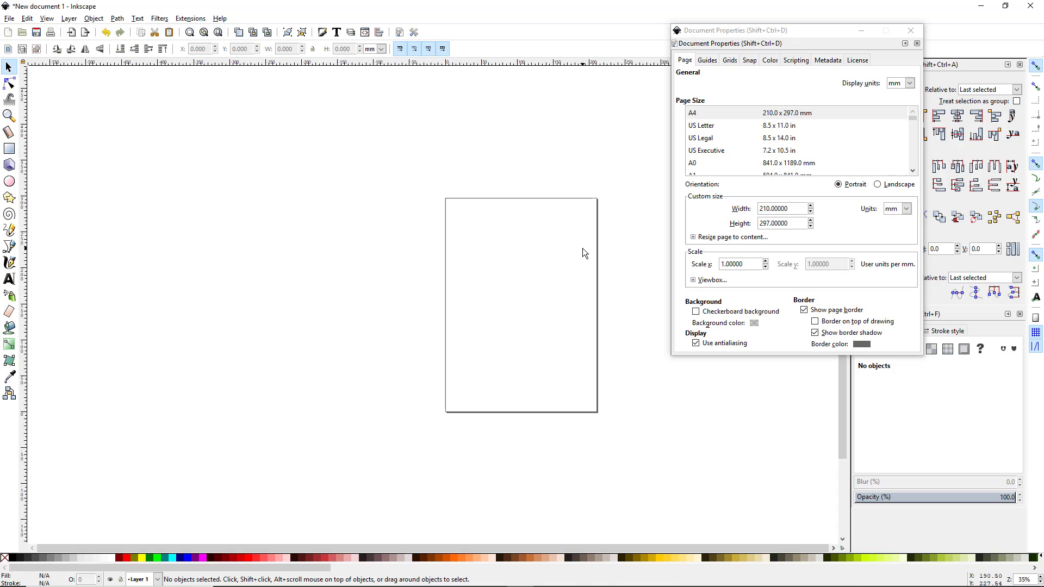
left_click(731, 62)
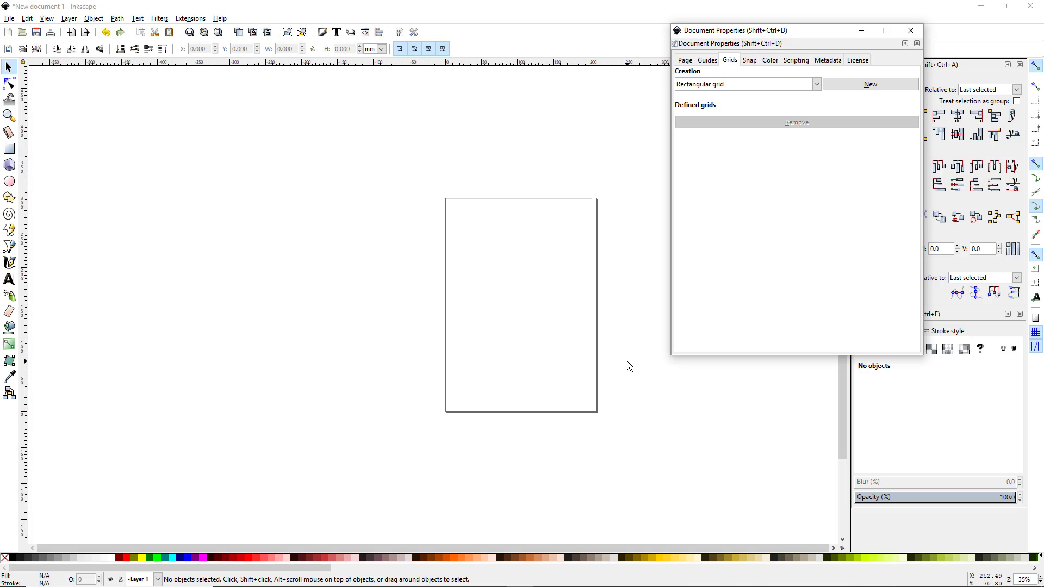
left_click(911, 30)
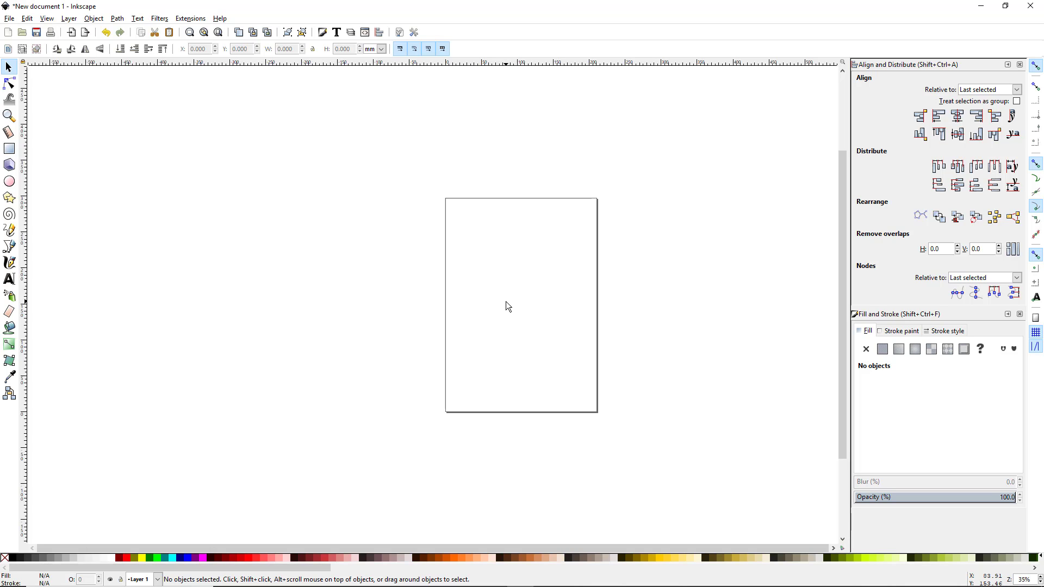
Draw a square about 274 mm wide in the empty area beside the page and raise its opacity to 100%.
left_click_drag(506, 302, 758, 303)
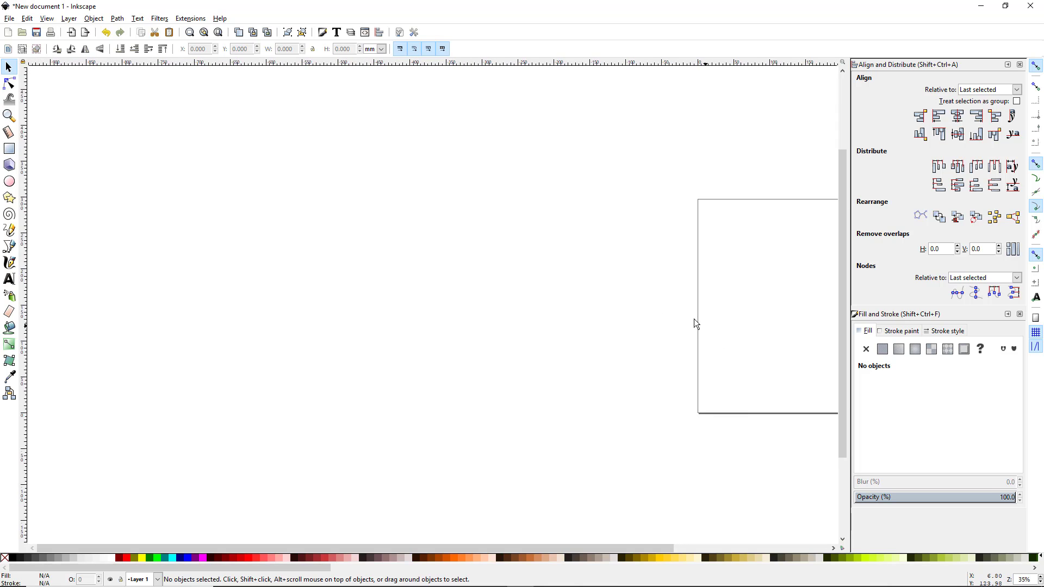
left_click(10, 153)
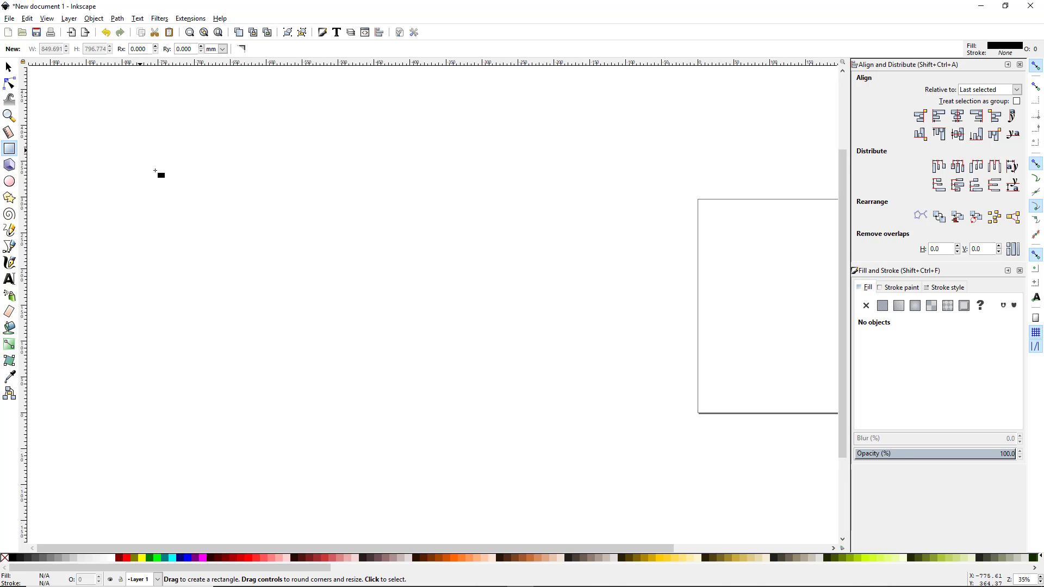
key("ctrl")
mouse_move(134, 169)
left_mouse_down()
mouse_move(219, 258)
mouse_move(359, 369)
left_mouse_up()
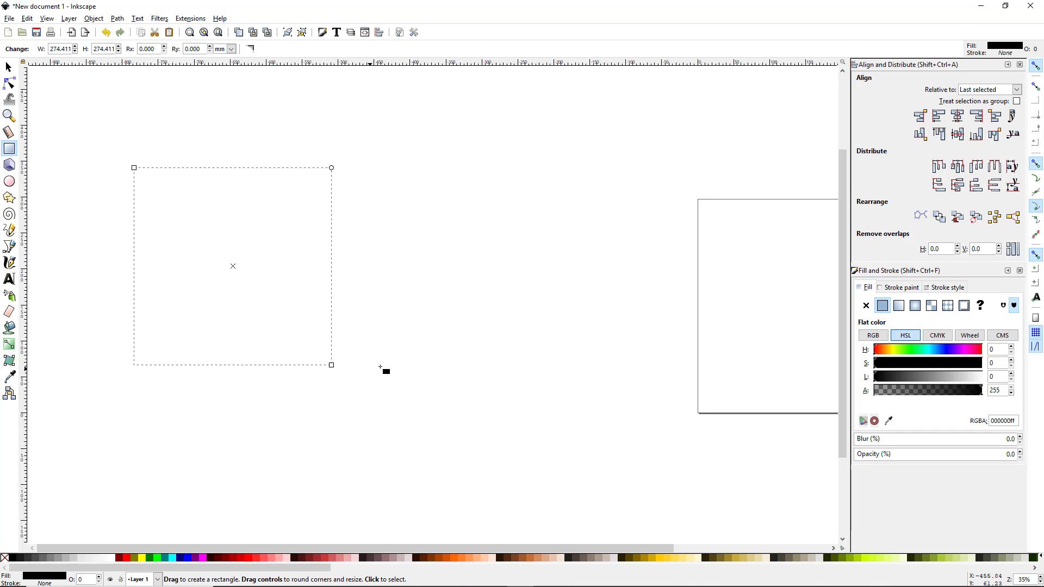
left_click(855, 455)
left_click_drag(856, 455, 1028, 461)
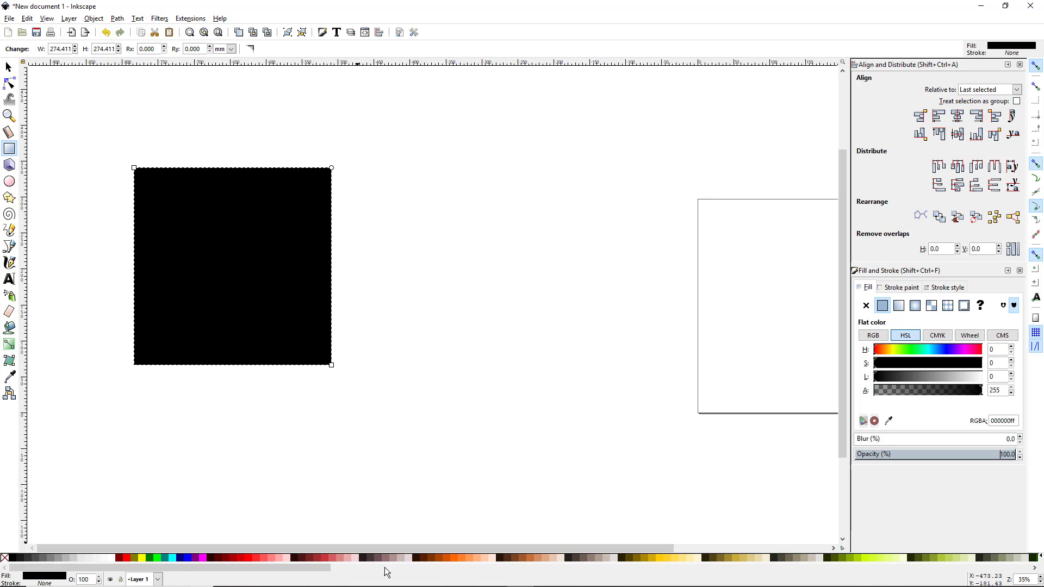
Fill the square with dark teal at lightness 52, trying out a linear gradient and returning to flat color.
left_click(165, 557)
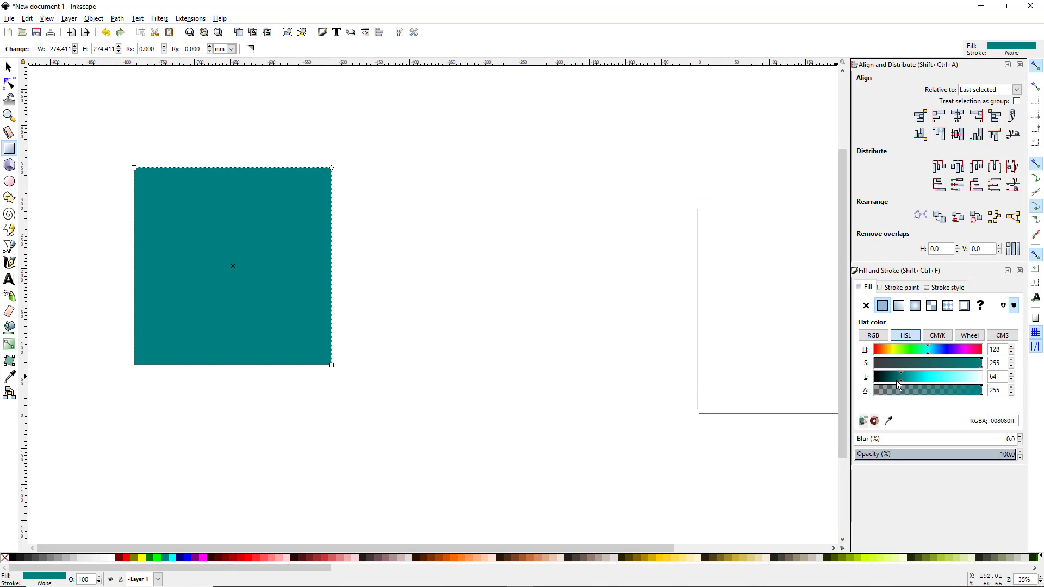
mouse_move(901, 381)
left_mouse_down()
mouse_move(952, 384)
mouse_move(899, 382)
left_mouse_up()
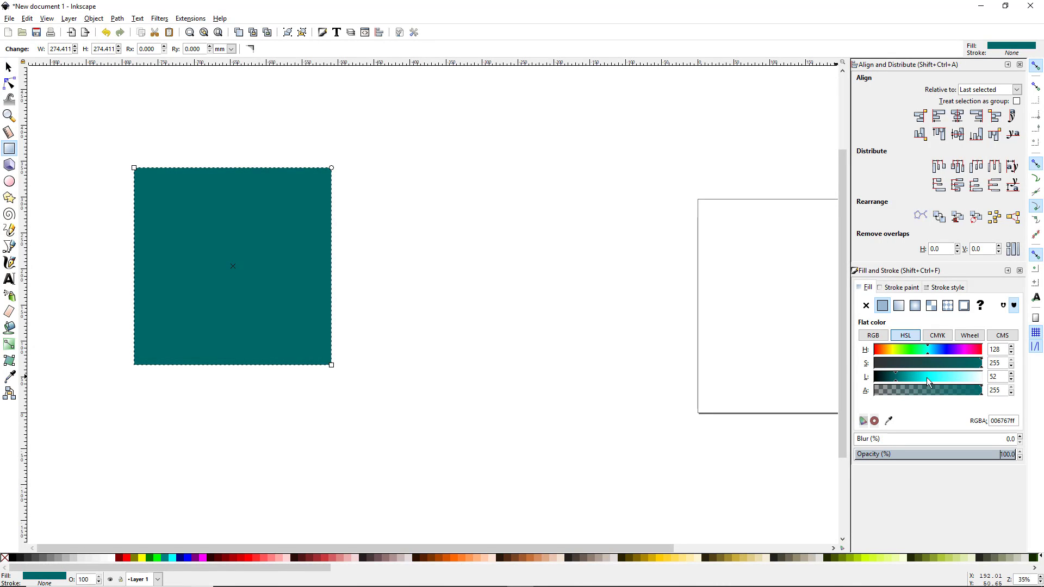
left_click(900, 308)
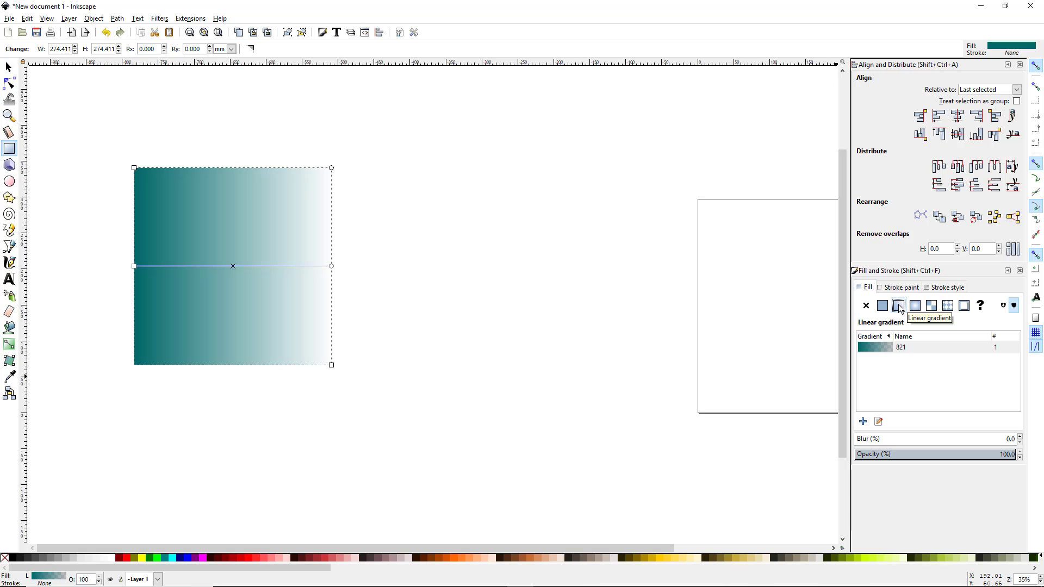
left_click(883, 308)
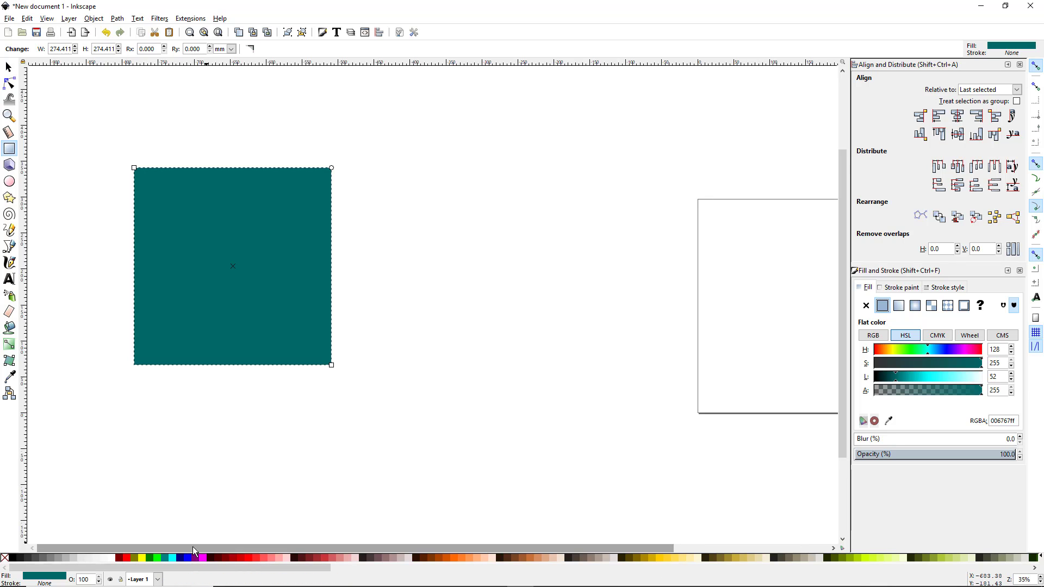
Give the square a gray 666666 stroke and open its stroke style settings.
left_click(44, 557, "shift")
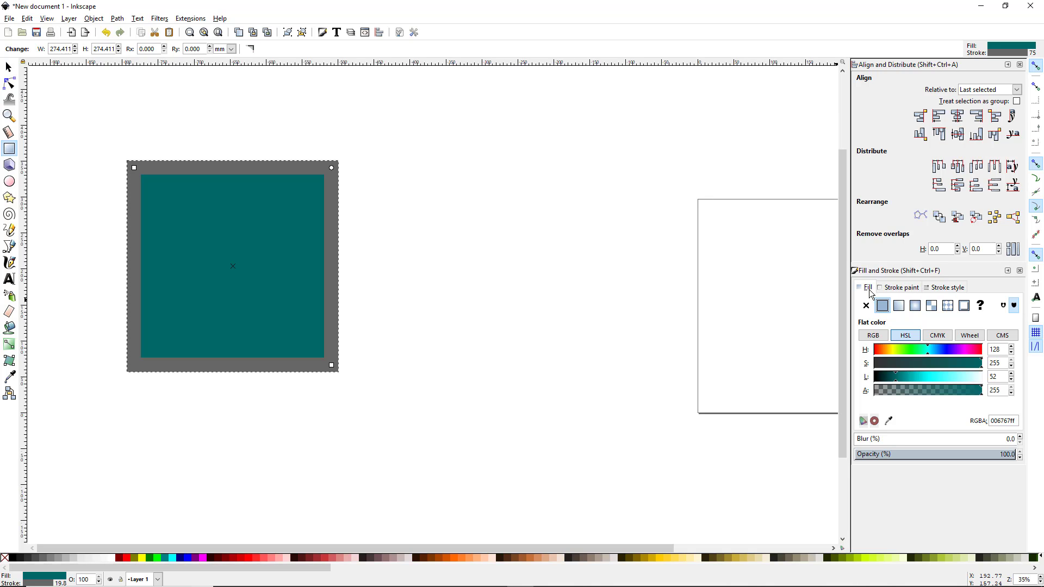
left_click(899, 288)
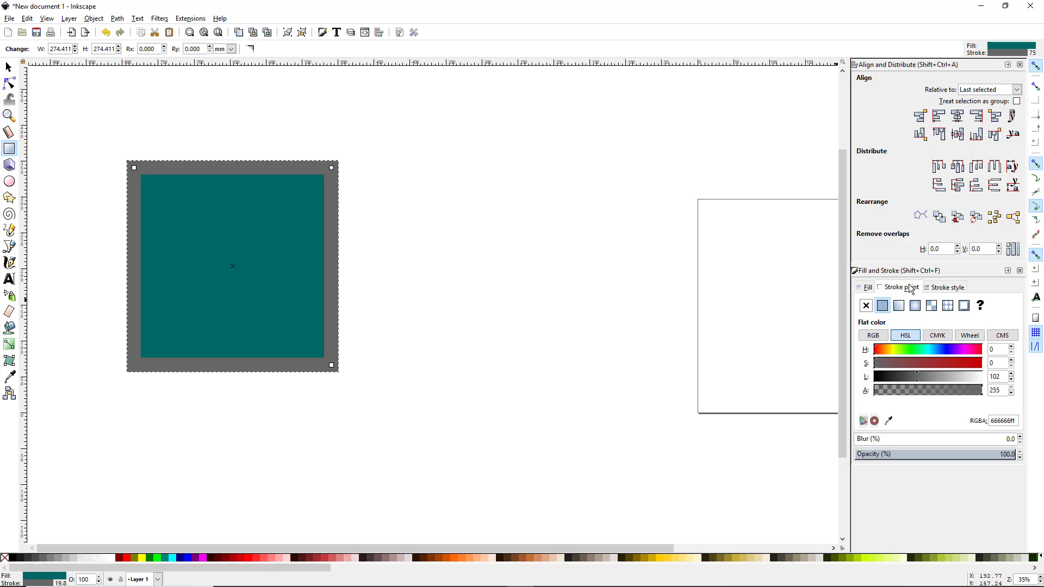
mouse_move(919, 381)
left_mouse_down()
mouse_move(884, 380)
mouse_move(948, 377)
mouse_move(918, 376)
left_mouse_up()
left_click(949, 288)
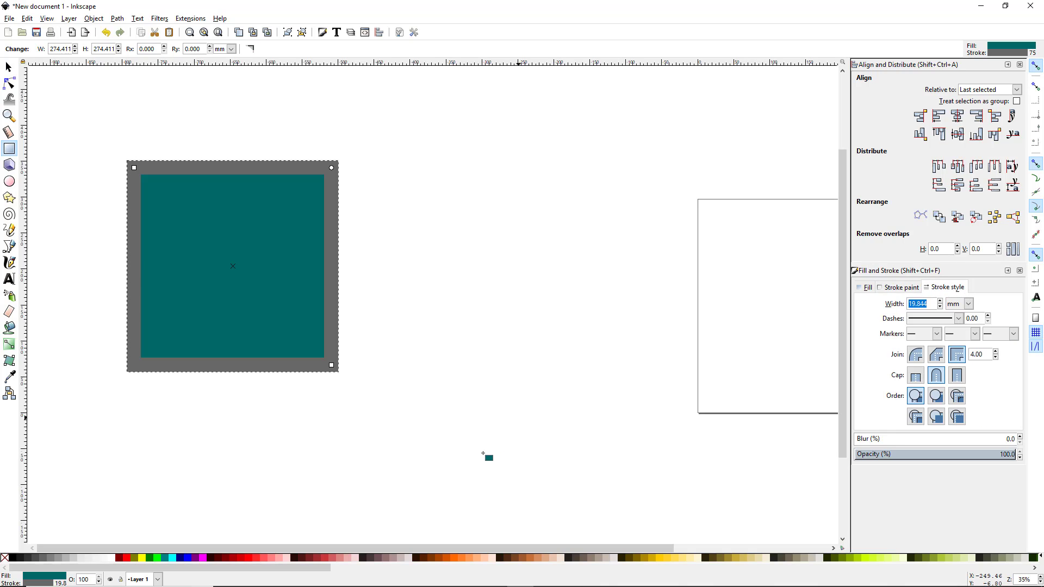
Apply a round join to the square's stroke, inspect a corner closely, and restore the miter join.
left_click(917, 356)
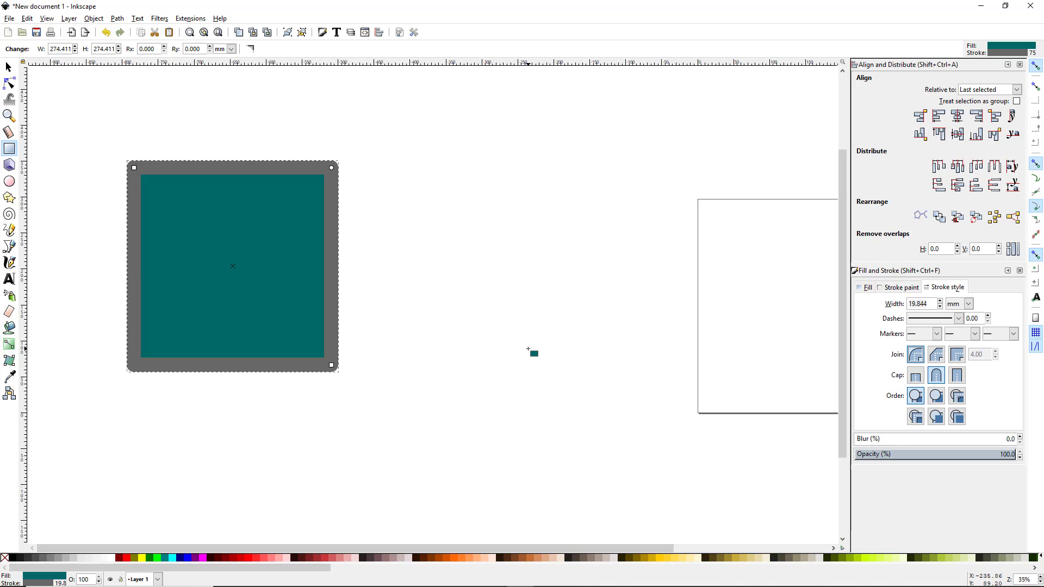
scroll(343, 165, "left", 4)
scroll(378, 172, "right", 2)
scroll(383, 173, "up", 2, "ctrl")
scroll(383, 174, "up", 4, "ctrl")
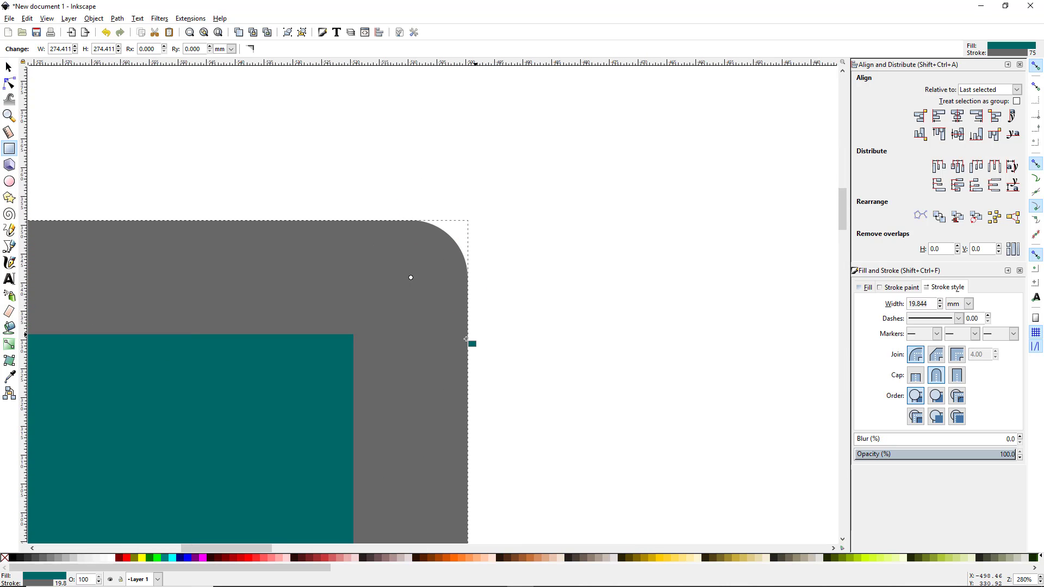
scroll(472, 327, "down", 8, "ctrl")
scroll(444, 369, "up", 3, "ctrl")
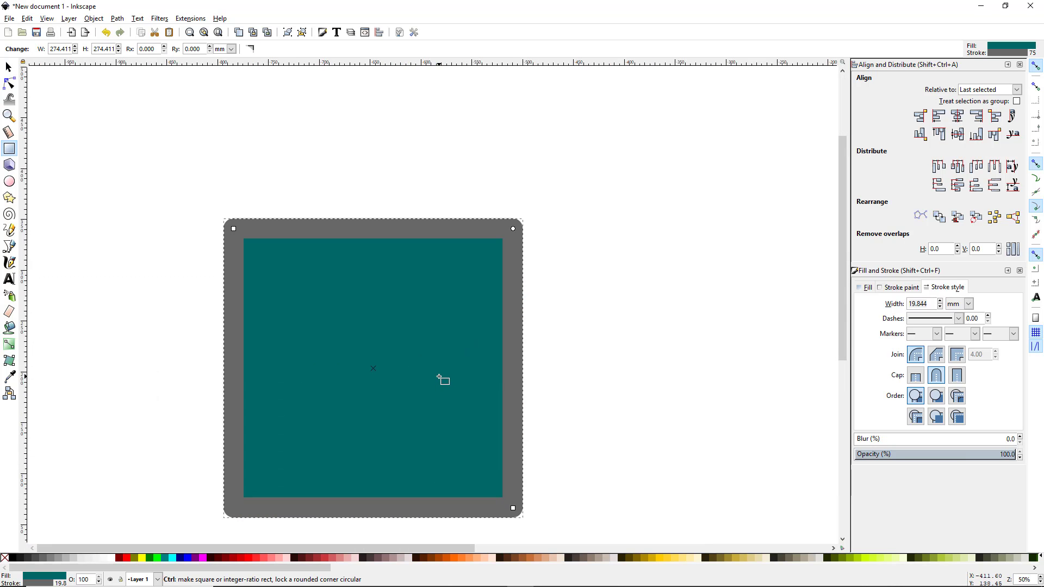
left_click_drag(385, 410, 452, 354)
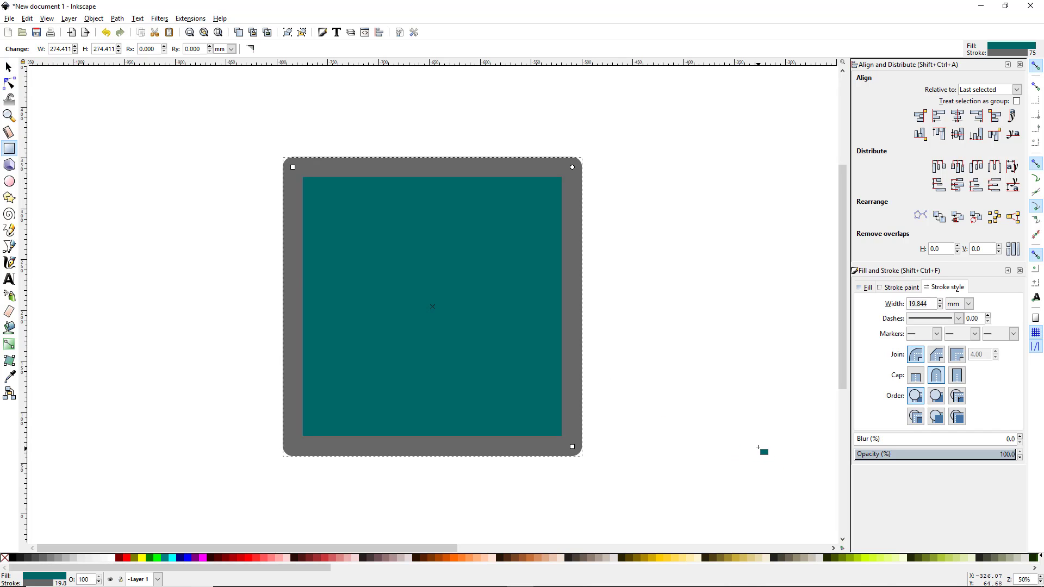
left_click(961, 362)
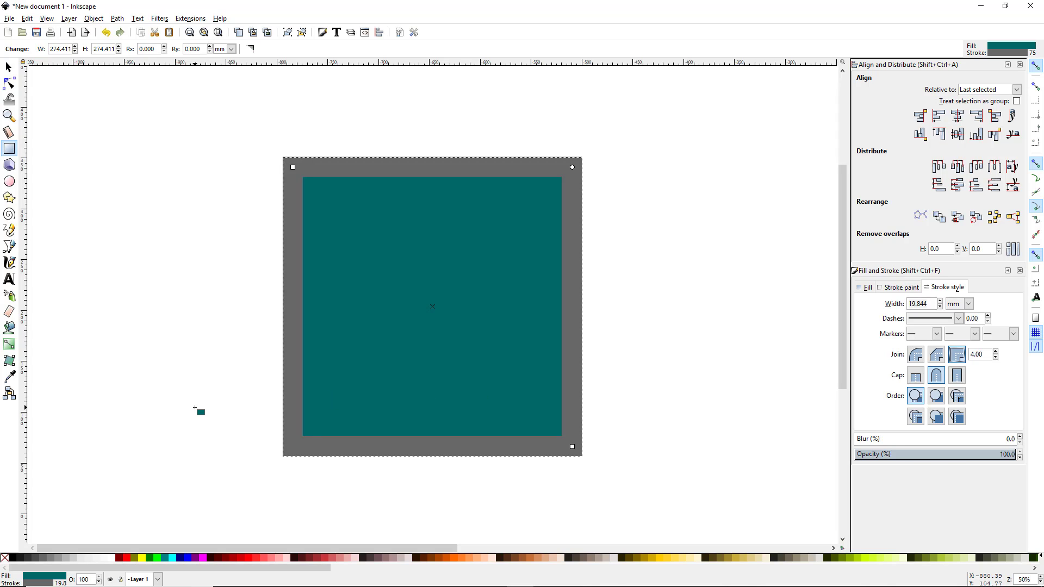
left_click(9, 67)
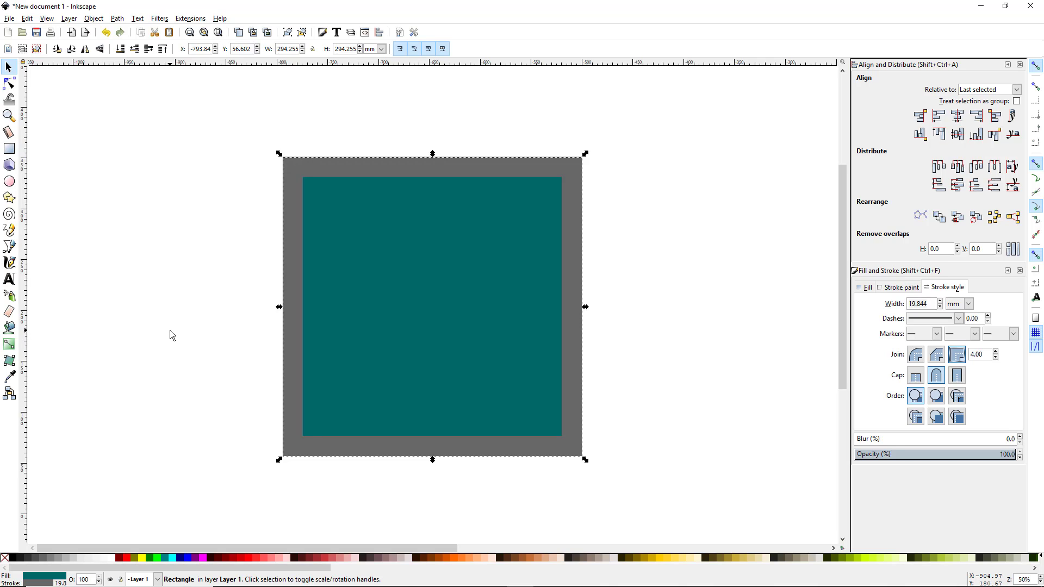
key("g")
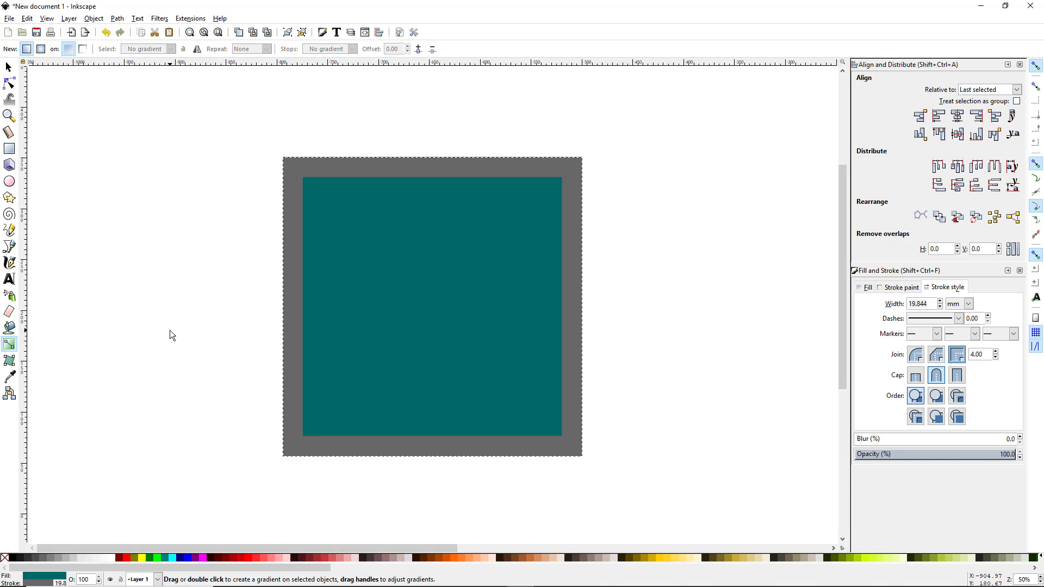
key("d")
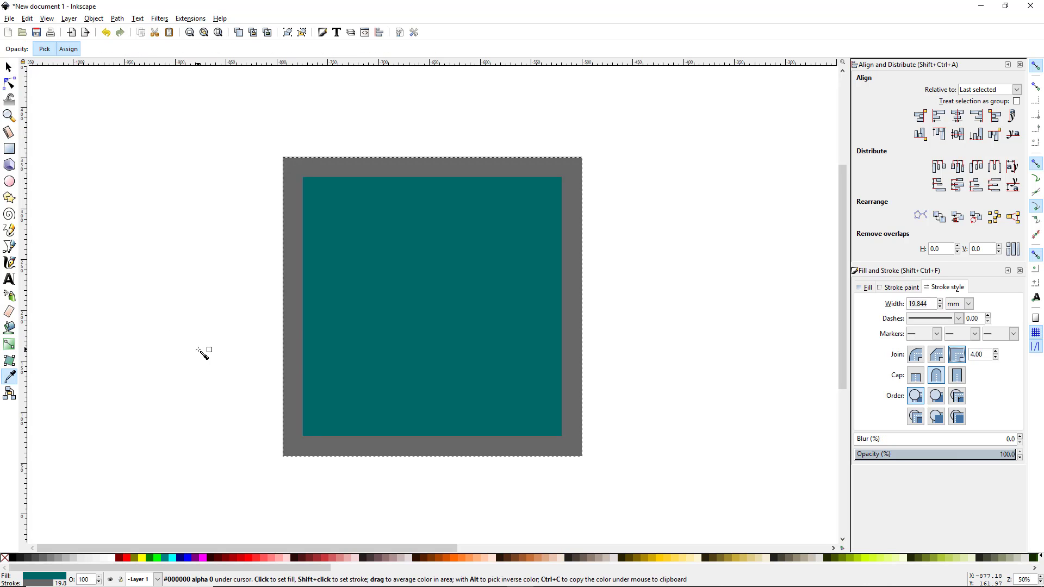
key("s")
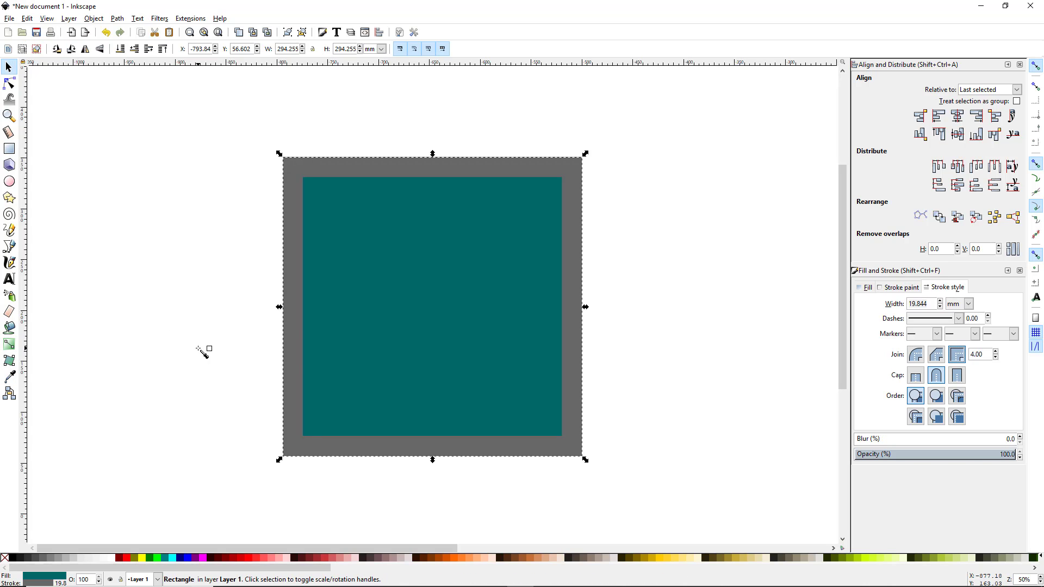
key("b")
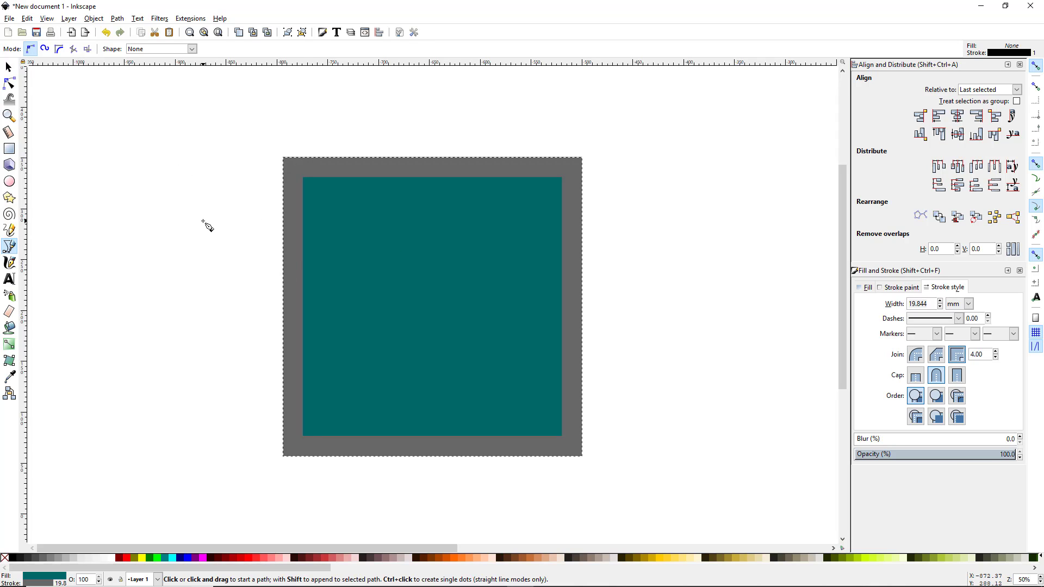
Remove the square's stroke and move the square left to about X -876 mm, Y 73 mm.
key("s")
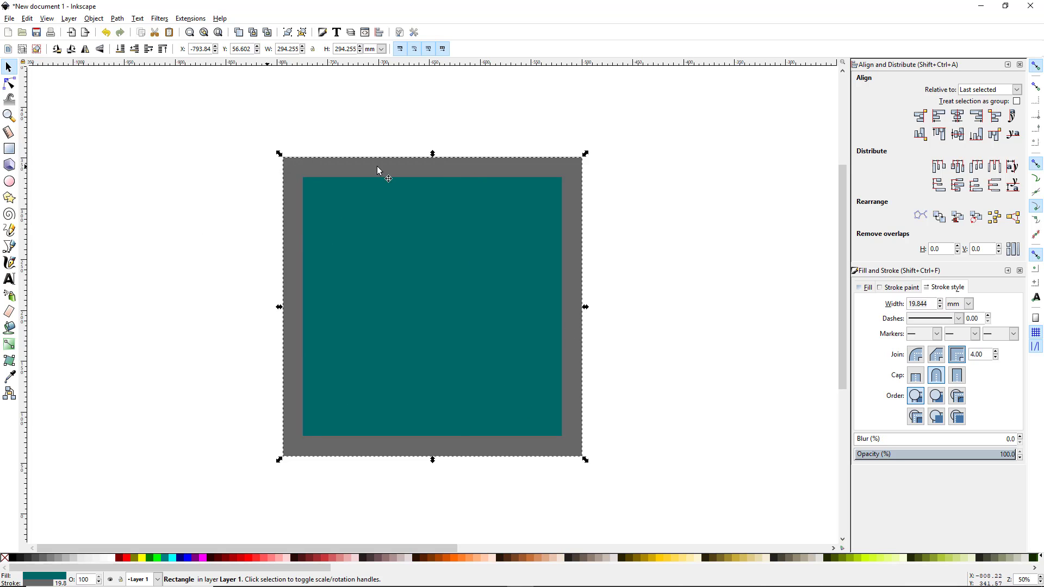
left_click(4, 558, "shift")
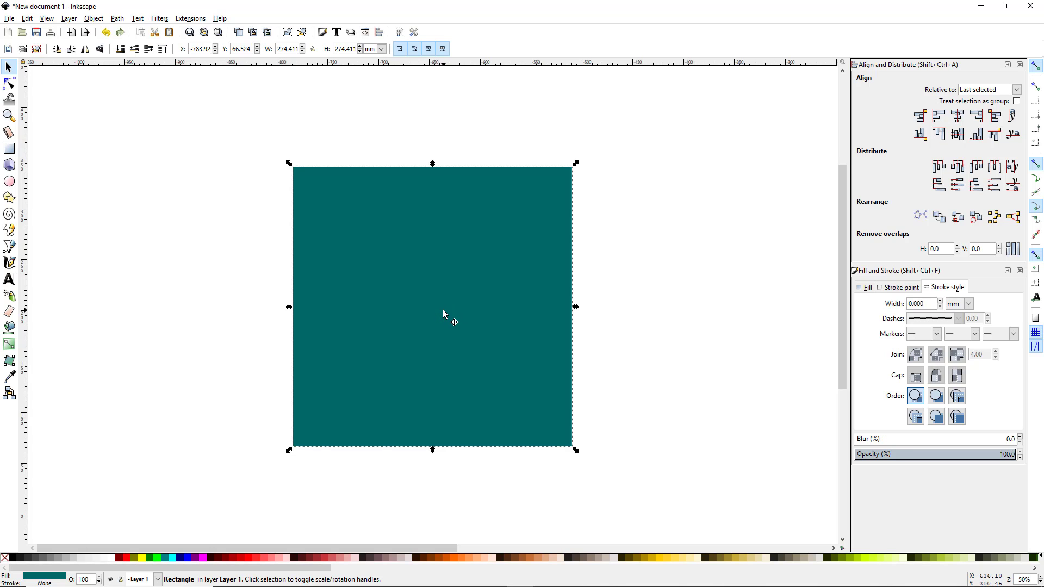
left_click_drag(443, 310, 349, 303)
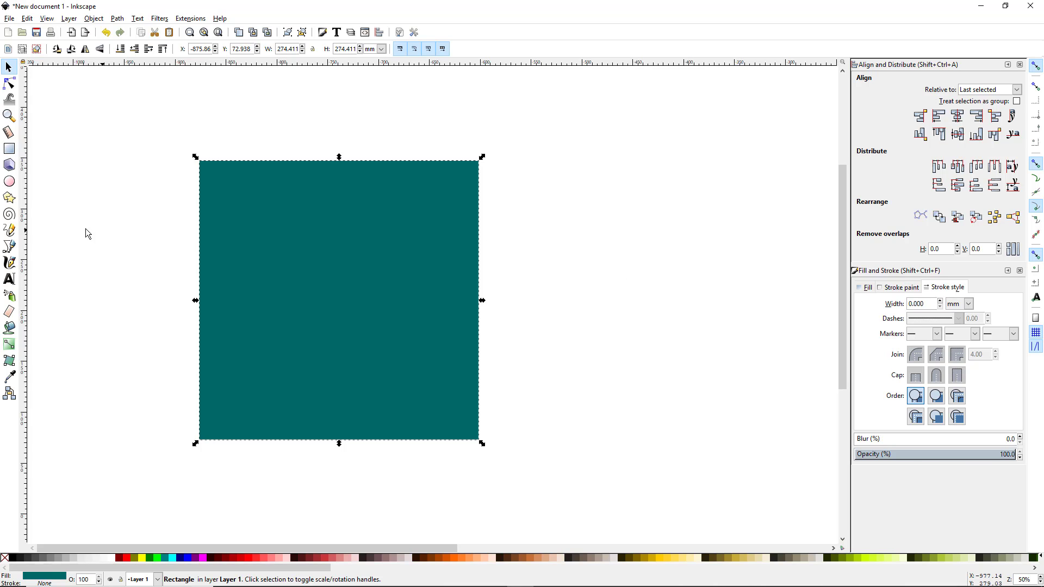
Draw a perfect circle with a radius of about 94 mm to the right of the square.
left_click(9, 181)
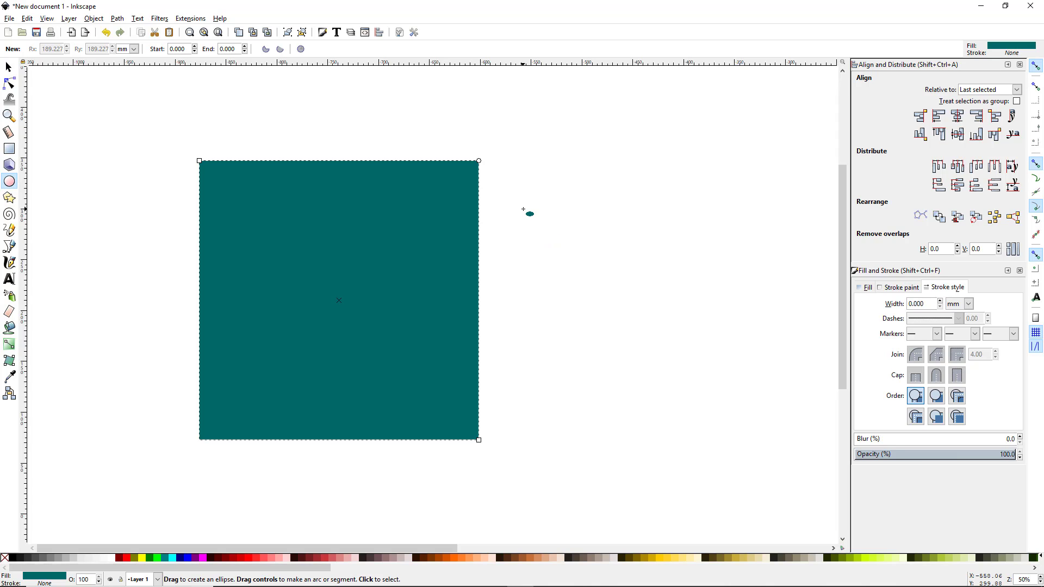
key("ctrl")
left_click_drag(553, 212, 745, 422)
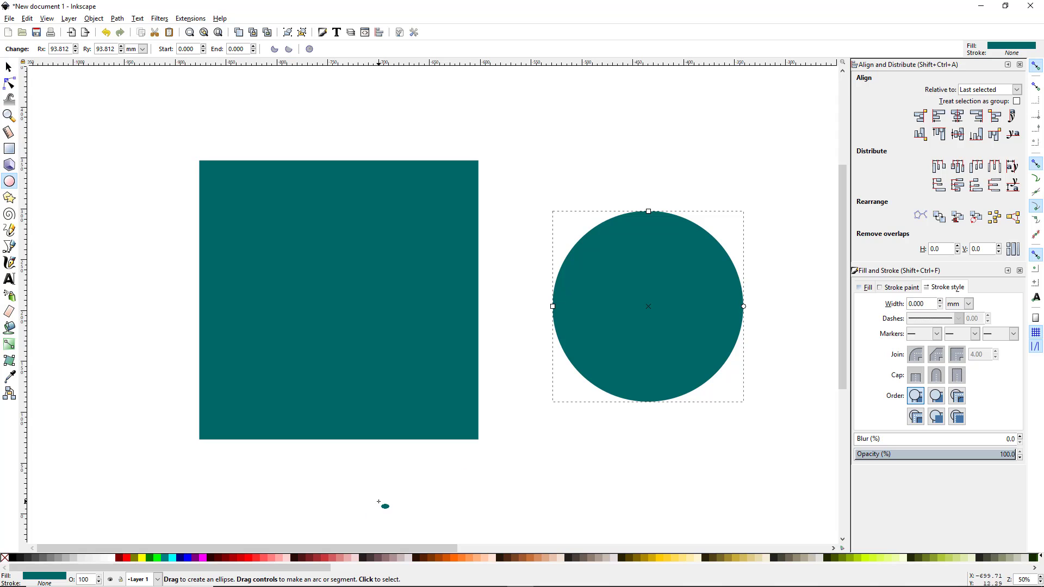
Fill the circle with blue 0000FF and change its fill to red FF0000.
left_click(185, 559)
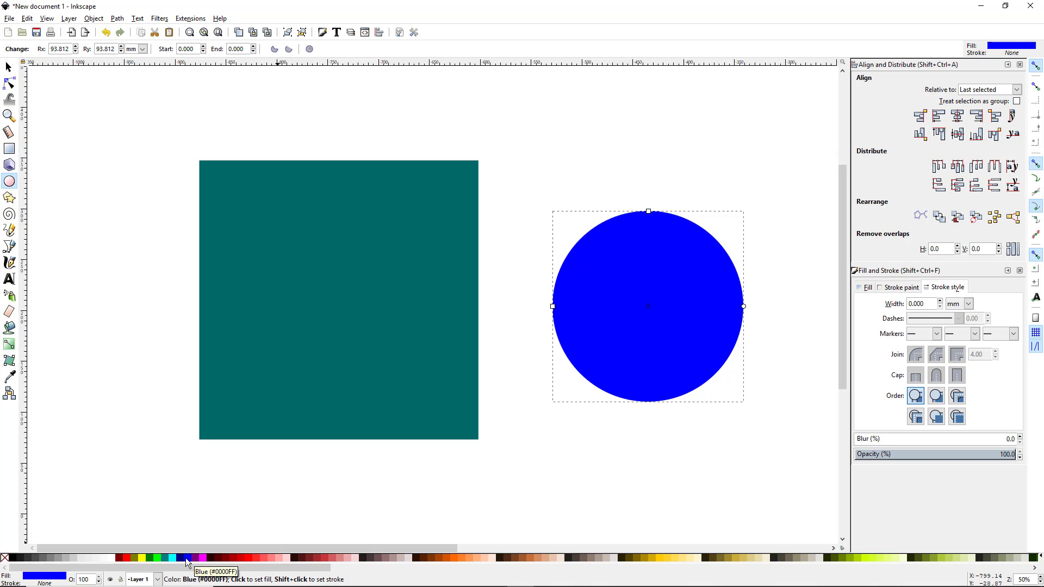
left_click(248, 558)
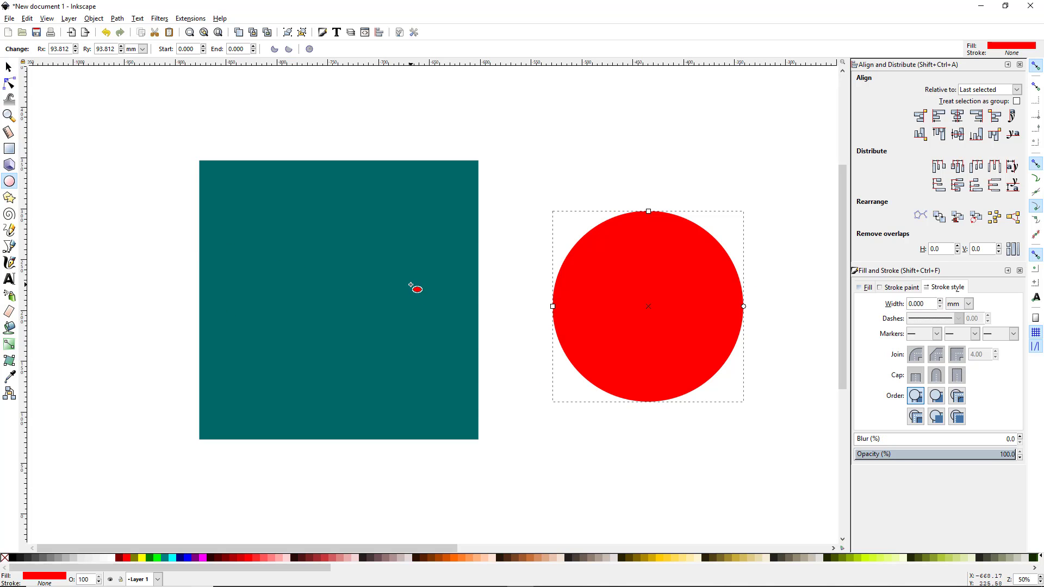
Convert the red circle and the teal square from shape objects to paths.
left_click(8, 68)
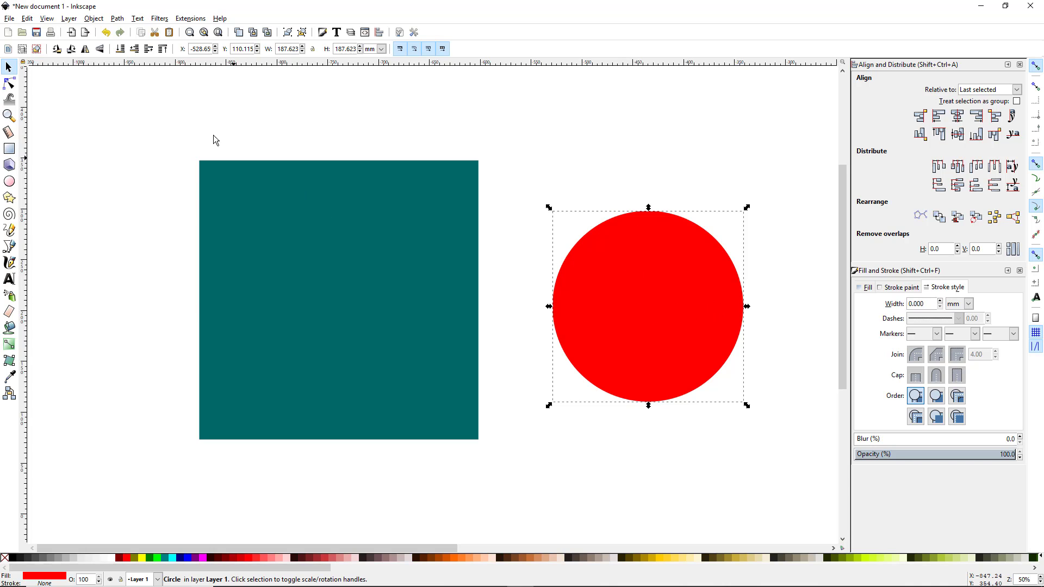
left_click(117, 19)
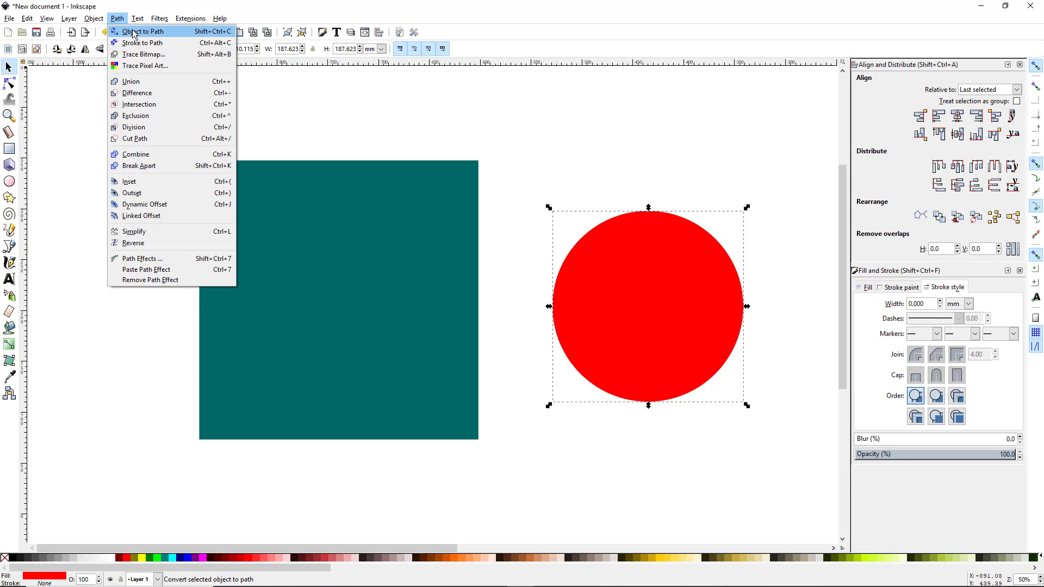
left_click(134, 31)
left_click(372, 305)
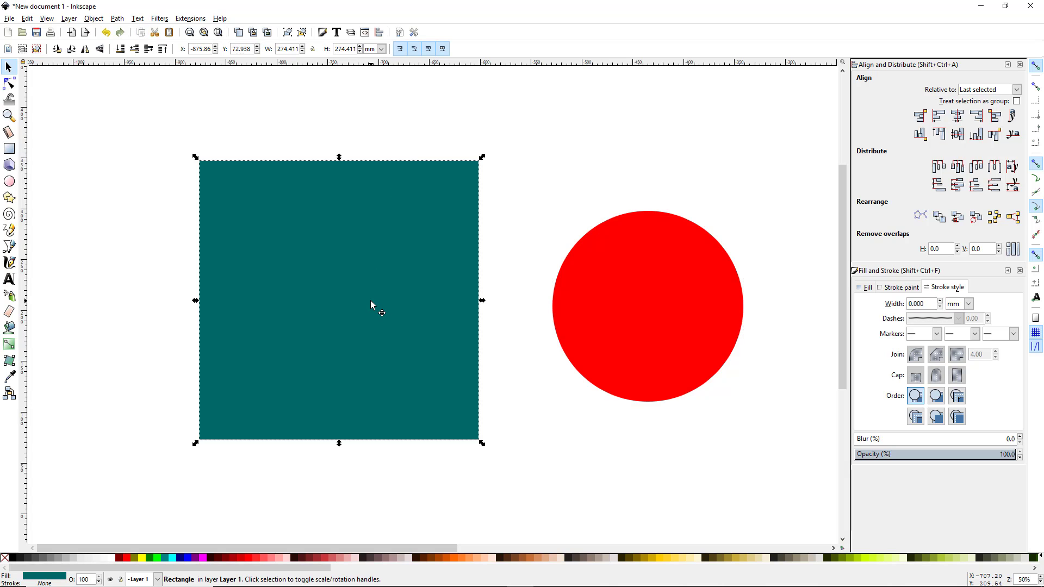
left_click(113, 19)
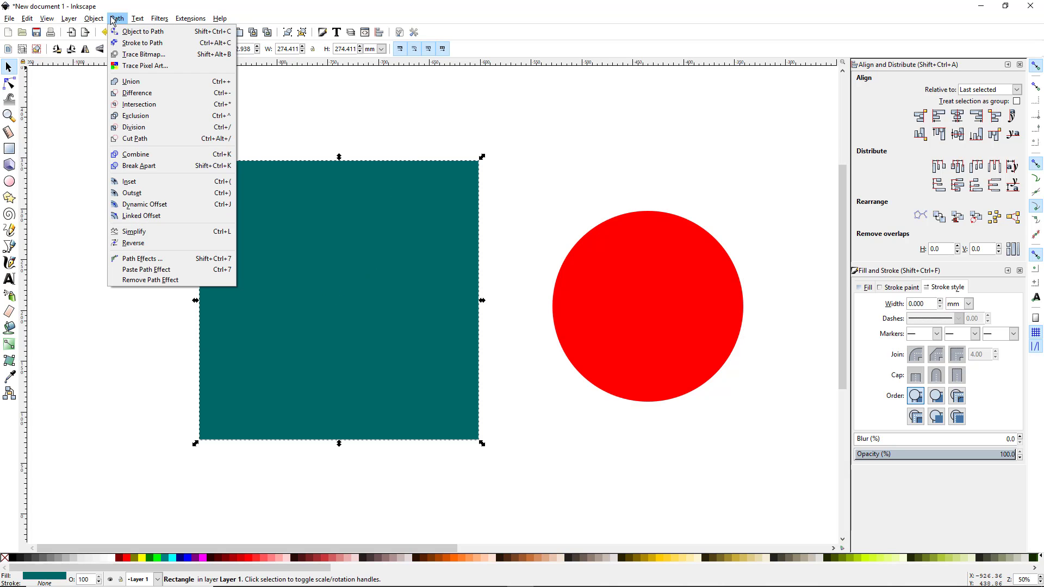
left_click(128, 29)
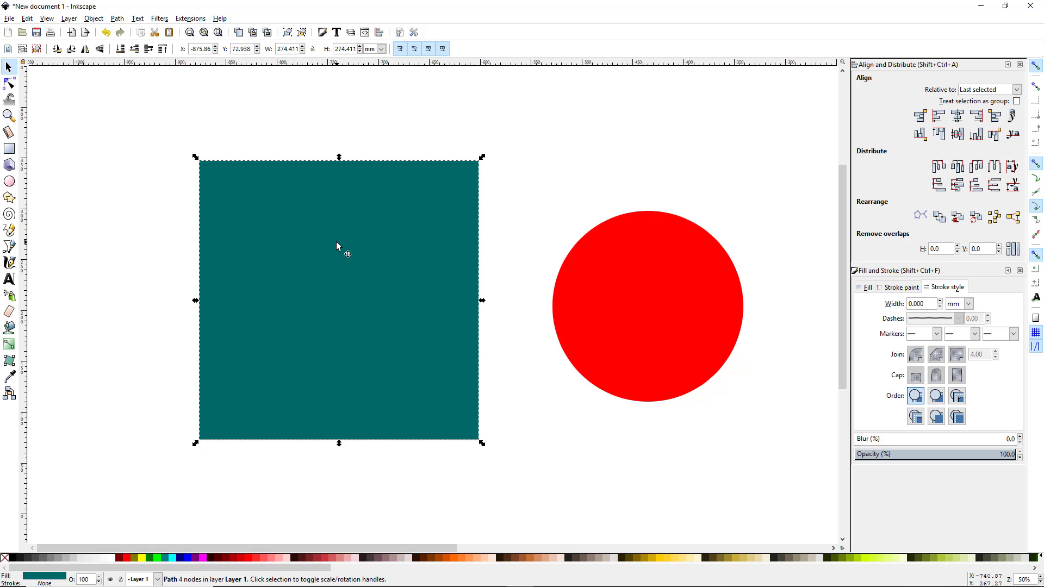
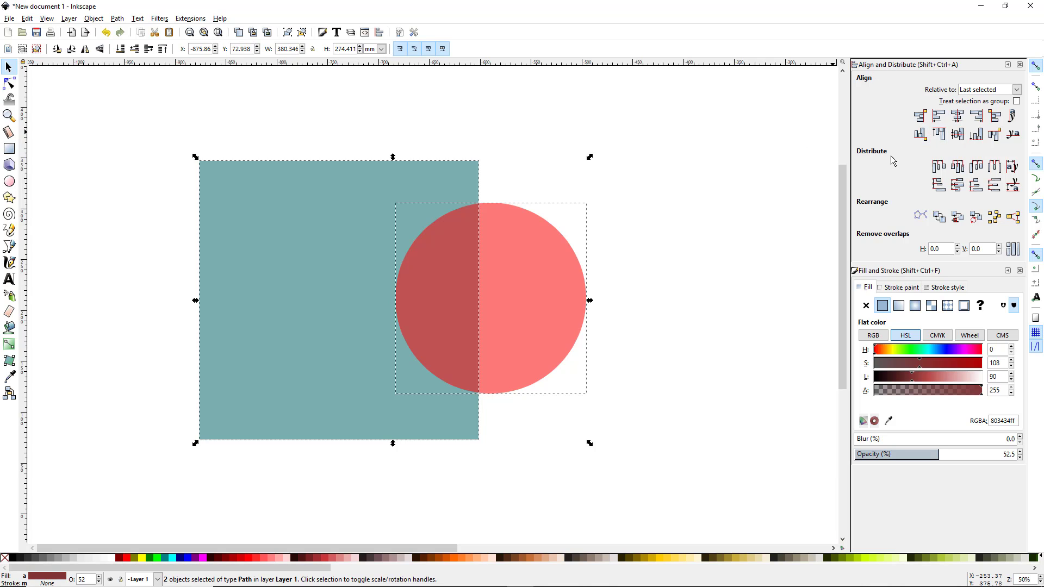
Center the semi-transparent red circle vertically on the square.
left_click(959, 135)
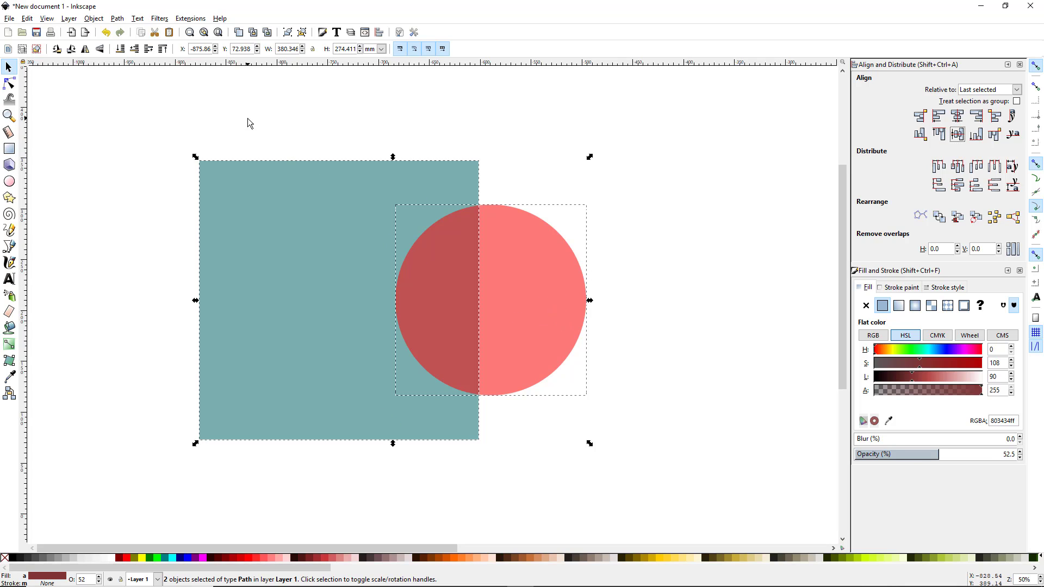
Try subtracting the circle from the square with the Difference operation and undo the cut.
left_click(117, 20)
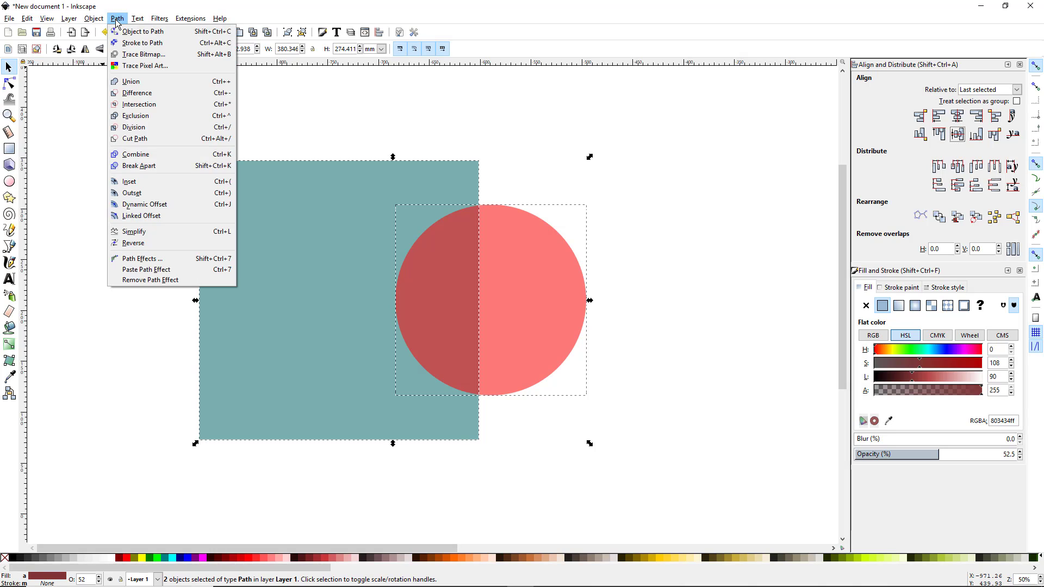
left_click(159, 95)
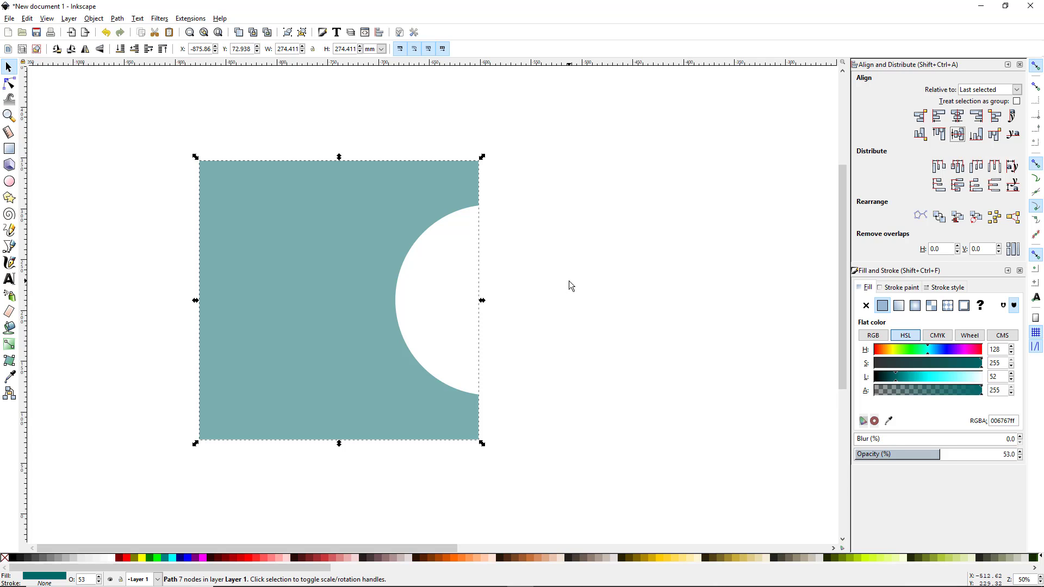
key("ctrl+z")
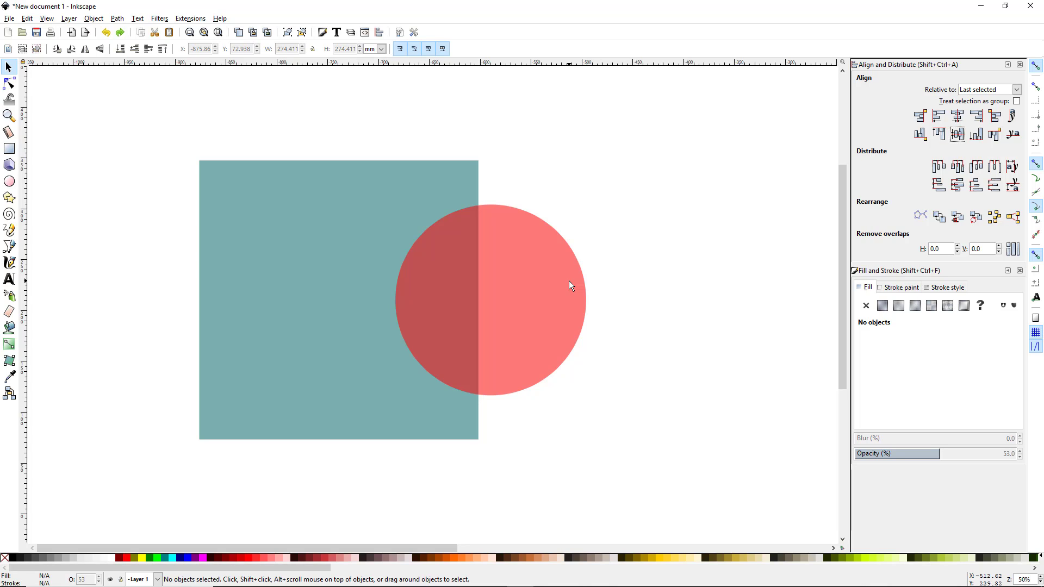
Place a duplicate of the red circle over the square's left edge, level with the original, at about X -979 mm.
left_click(517, 294)
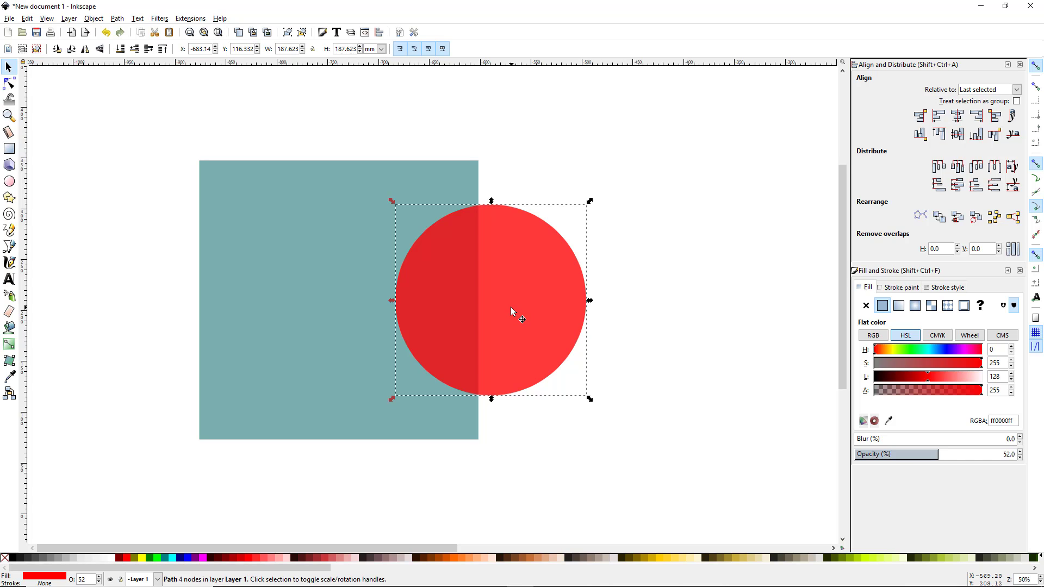
key("ctrl")
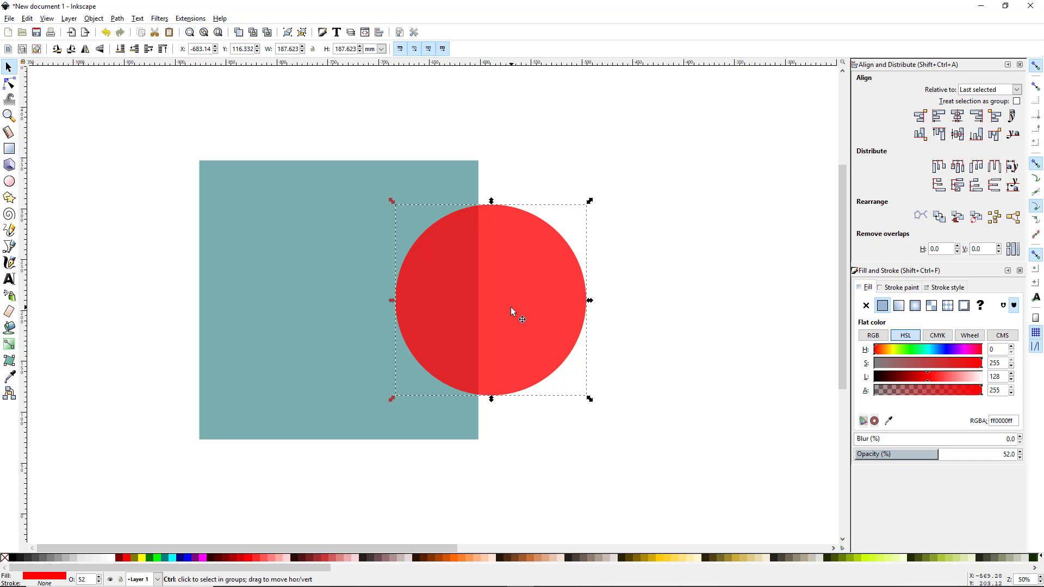
left_click_drag(511, 307, 207, 296)
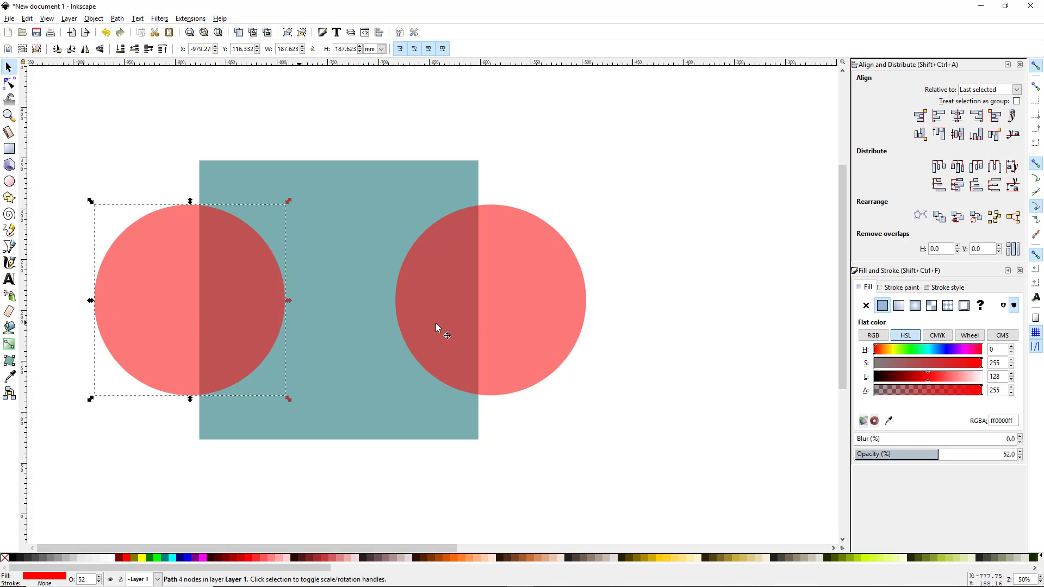
Unite the two circles into one path and recolor it yellow FFCC00 and finally orange FF6600.
left_click(521, 311, "shift")
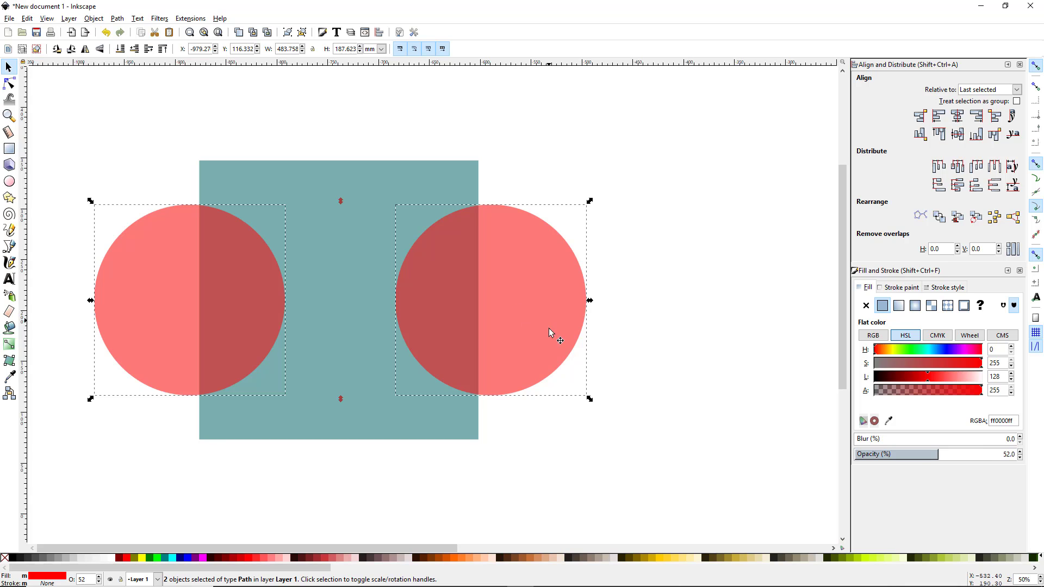
left_click(118, 19)
left_click(155, 81)
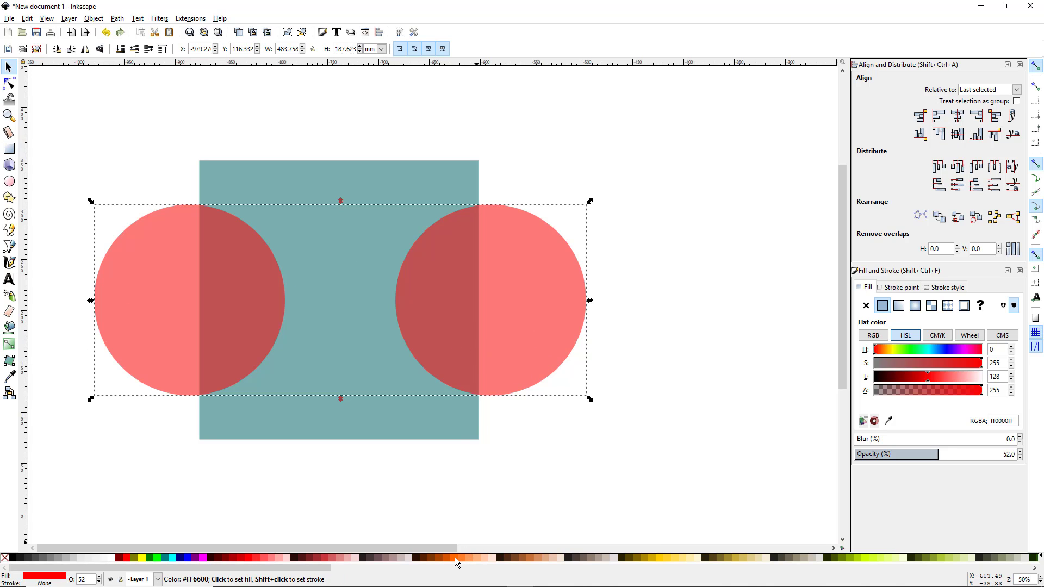
left_click(658, 558)
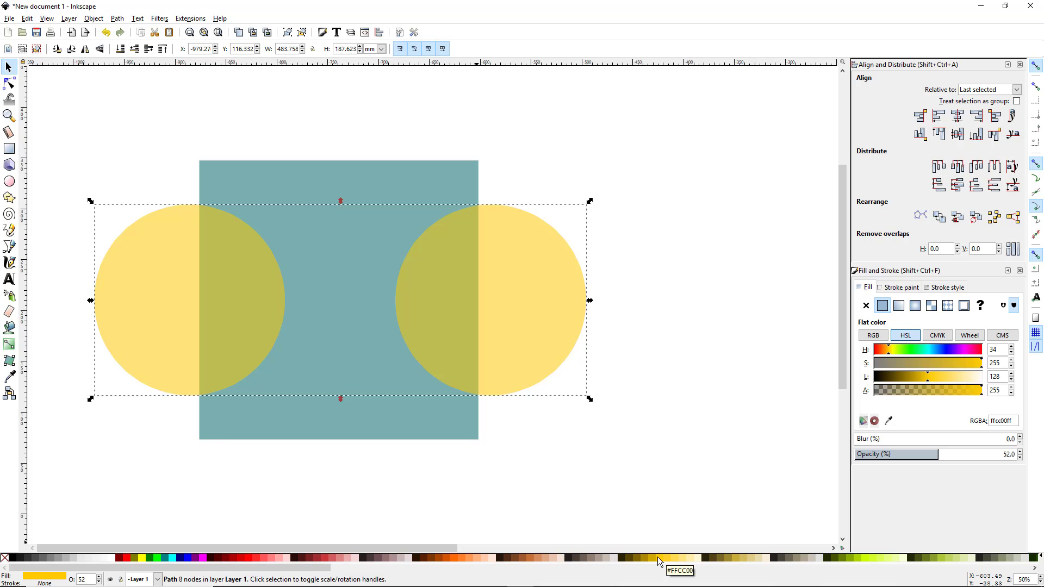
left_click(451, 557)
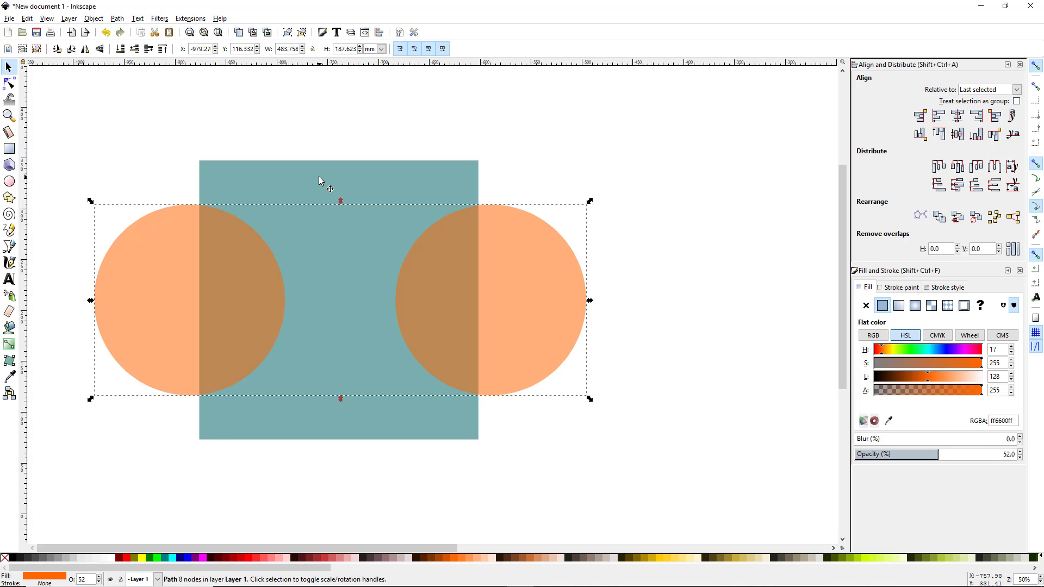
Center the united circles horizontally on the square and subtract them from it with the Difference operation.
left_click(361, 181, "shift")
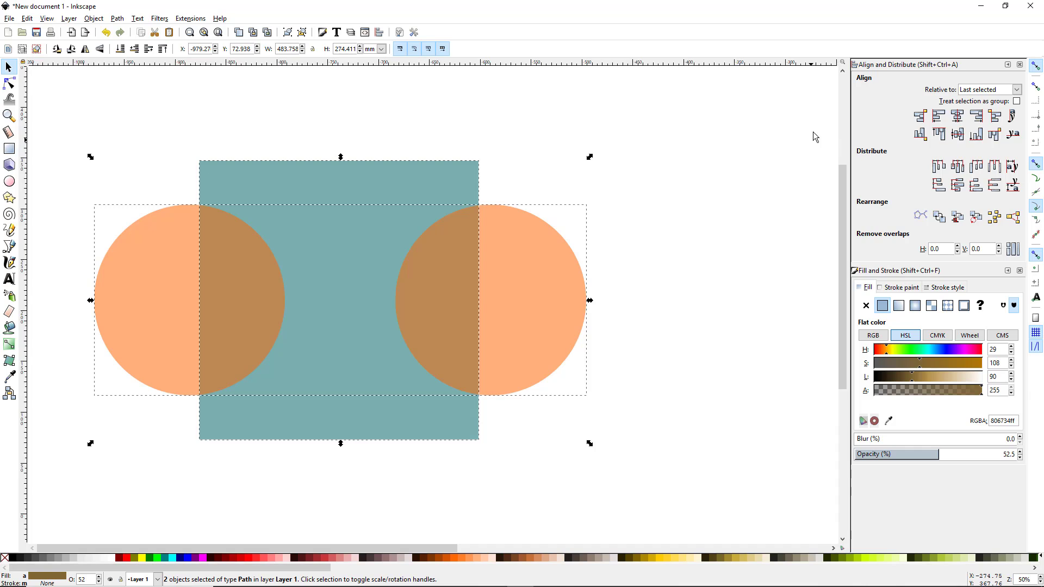
left_click(960, 121)
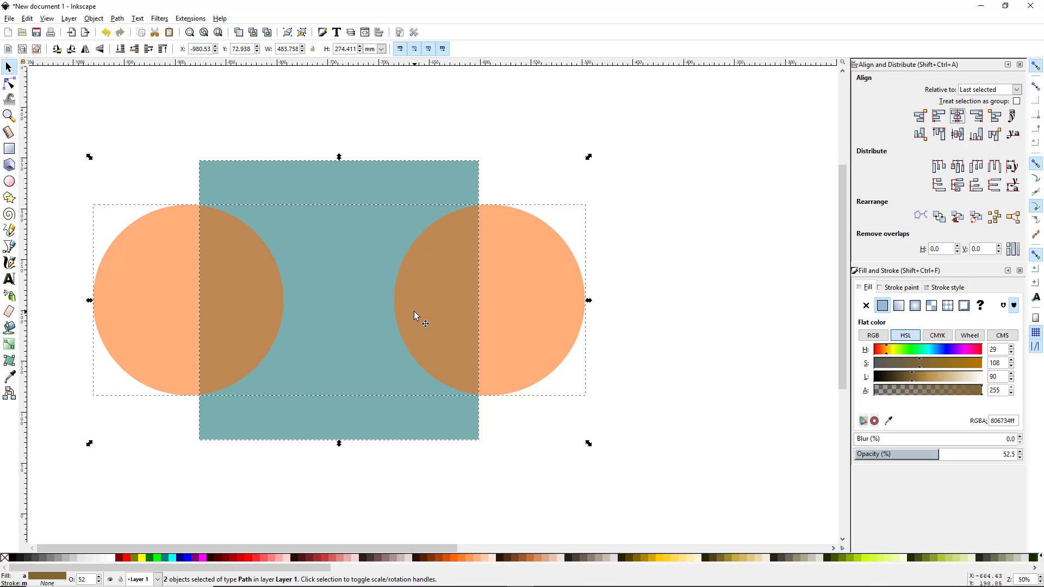
left_click(117, 19)
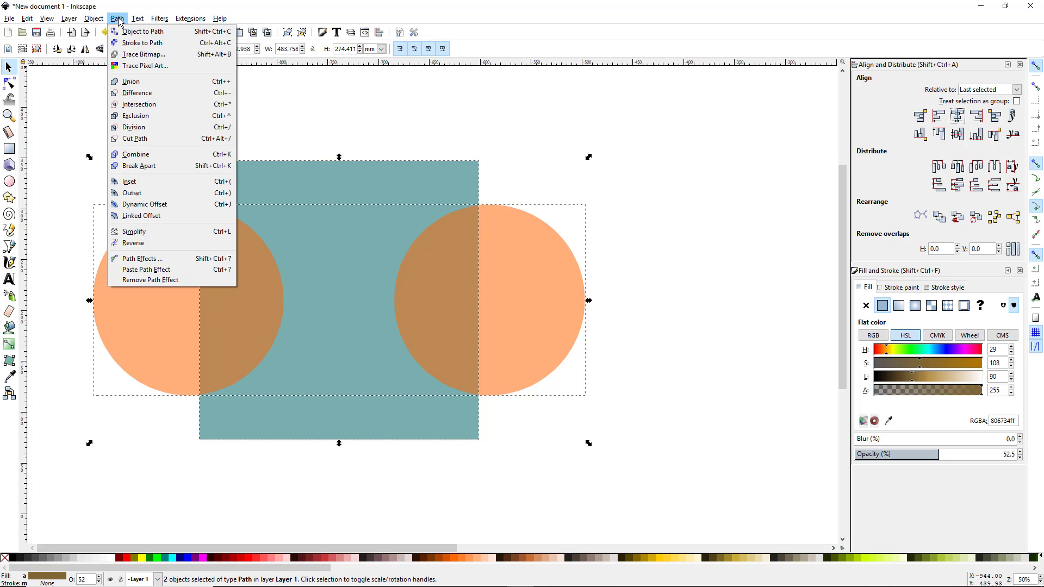
left_click(175, 93)
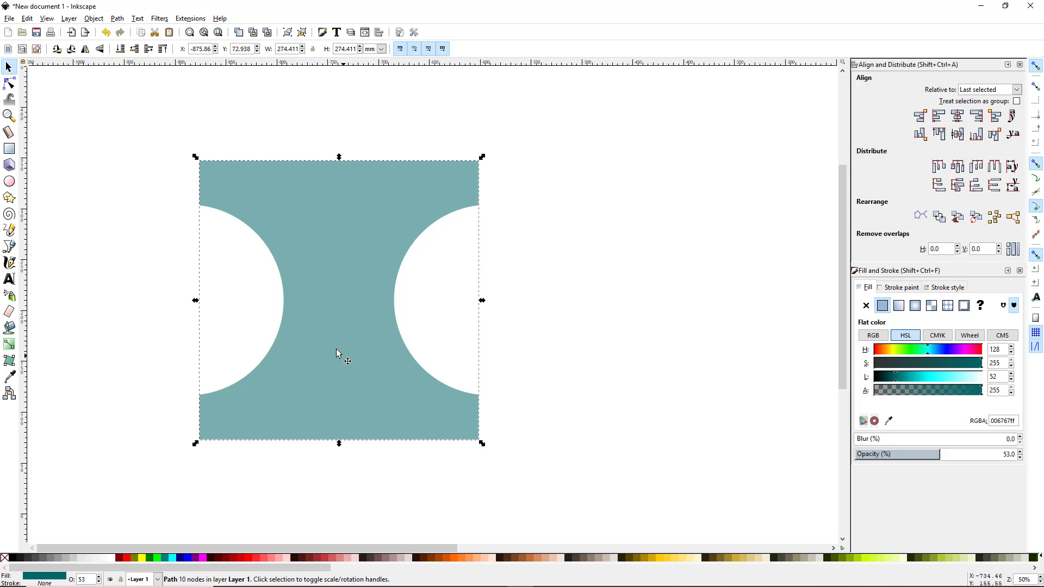
Add a gray stroke to the cut-out shape and recolor the stroke light green, RGBA 7cd344ff.
left_click(51, 557, "shift")
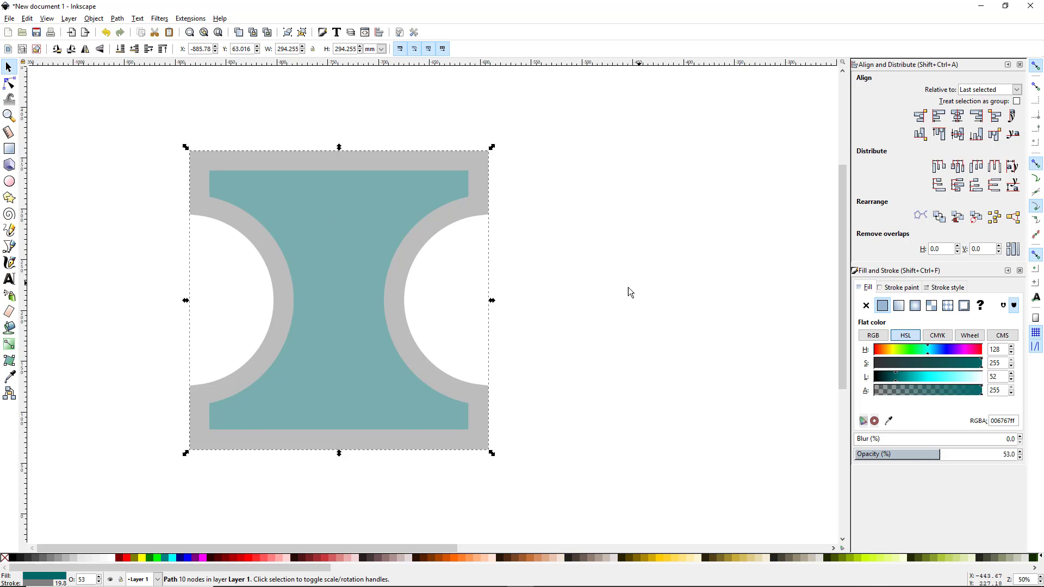
mouse_move(927, 381)
left_mouse_down()
mouse_move(895, 377)
mouse_move(936, 377)
mouse_move(926, 377)
mouse_move(941, 360)
left_mouse_up()
left_click(935, 350)
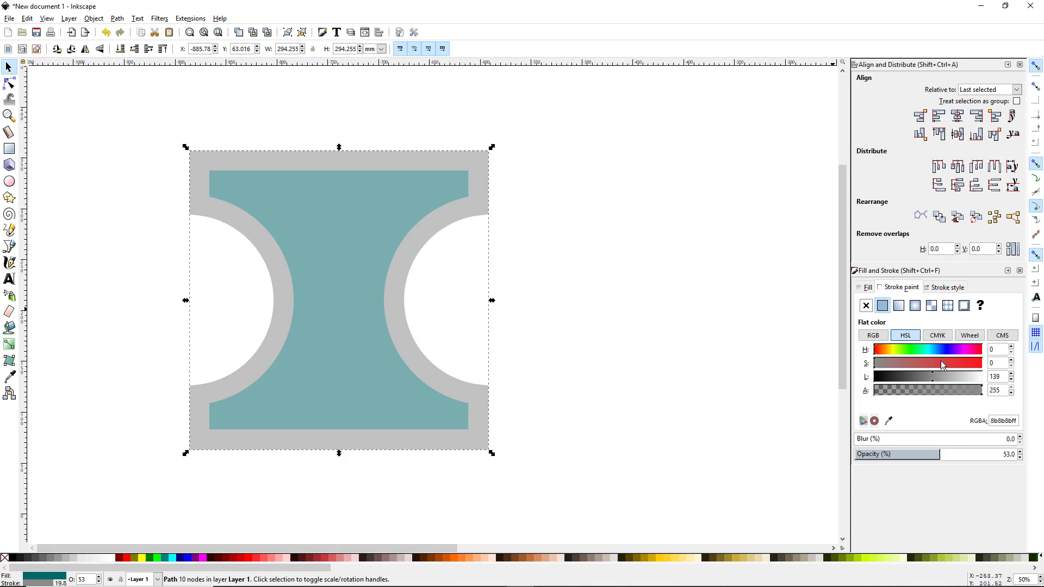
left_click(949, 349)
left_click(903, 351)
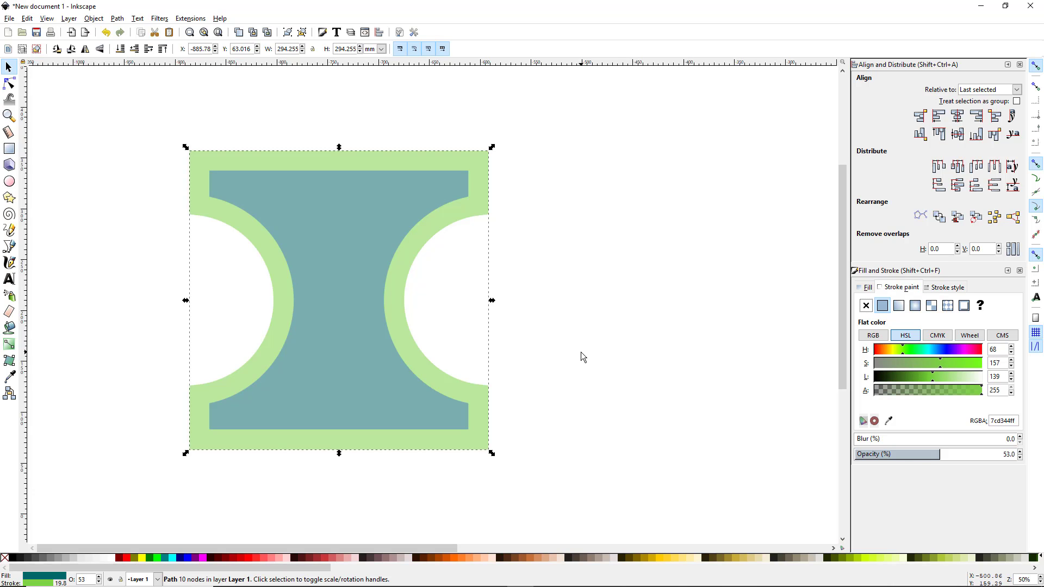
Move the cut-out shape right to about X -649 mm, Y 85 mm, and delete it.
scroll(516, 325, "right", 1)
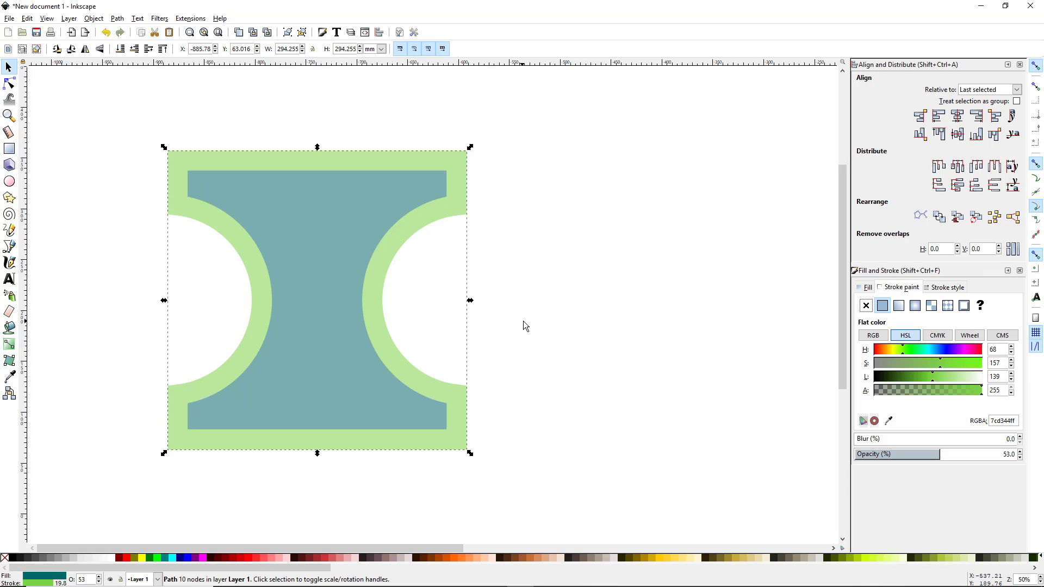
scroll(523, 321, "up", 1)
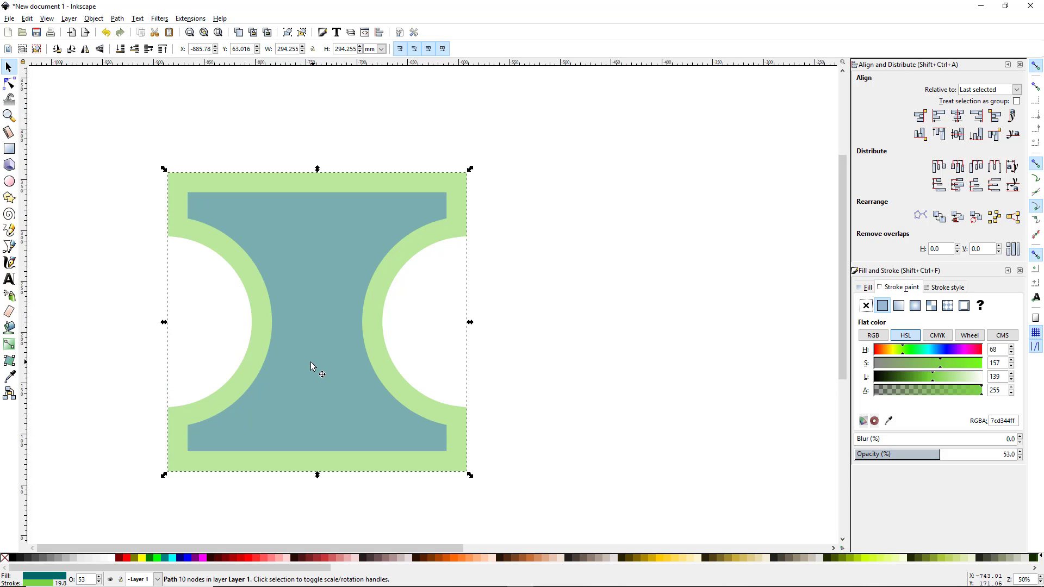
left_click_drag(311, 366, 538, 366)
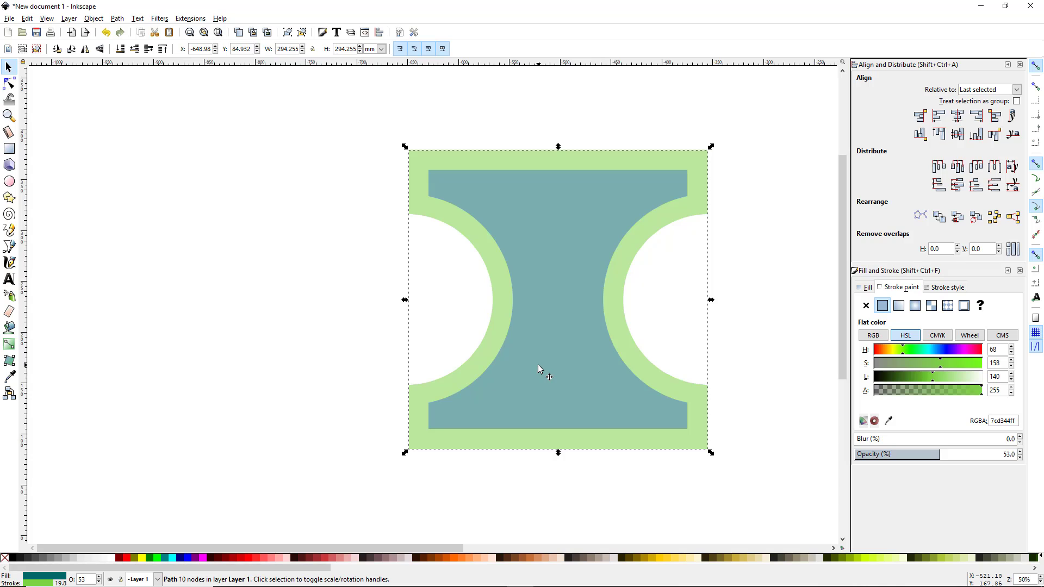
key("Delete")
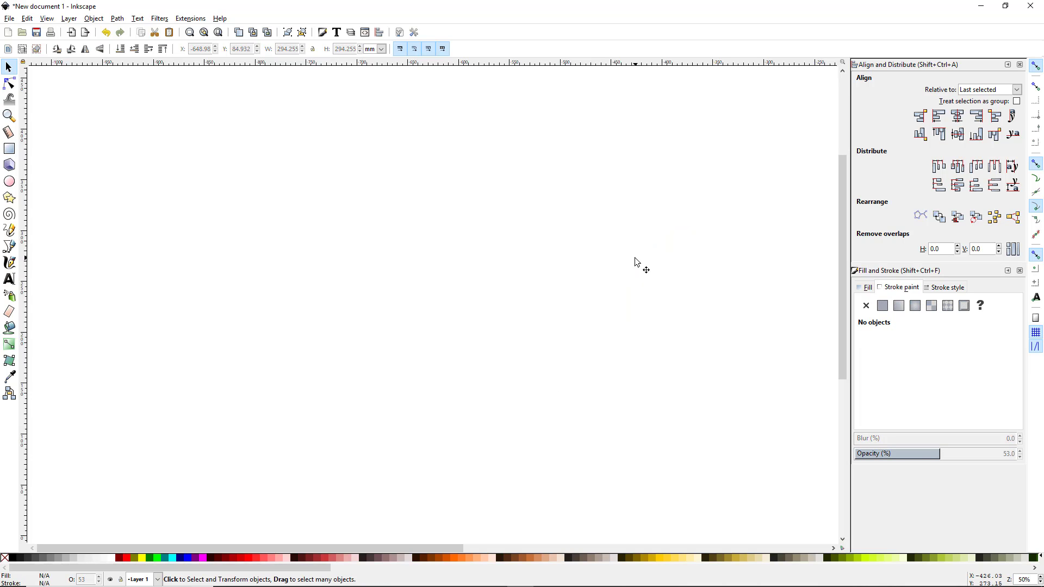
Bring up the document's grid properties and create a new rectangular grid.
left_click(8, 18)
left_click(82, 194)
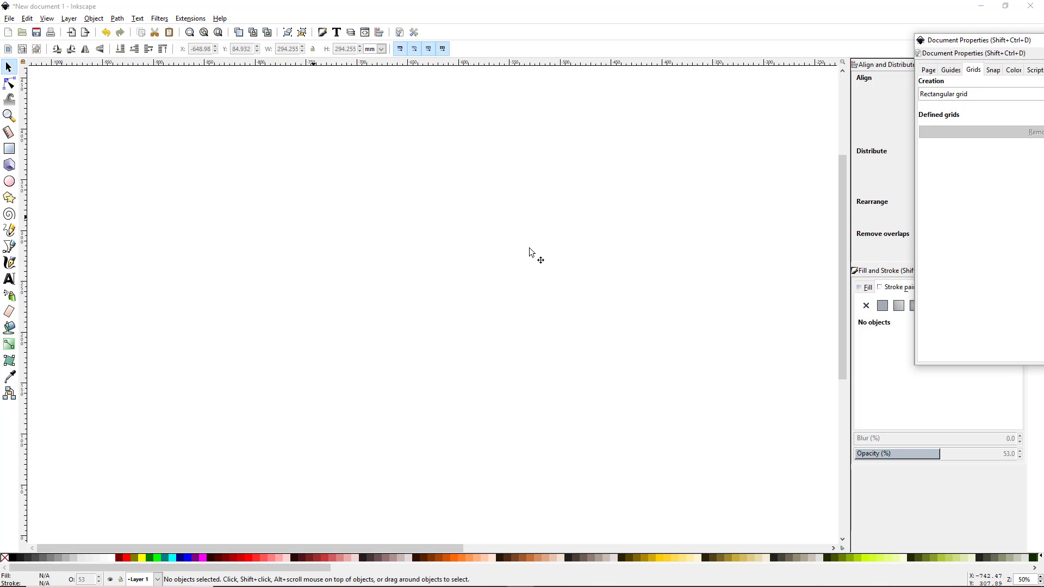
left_click_drag(975, 41, 722, 26)
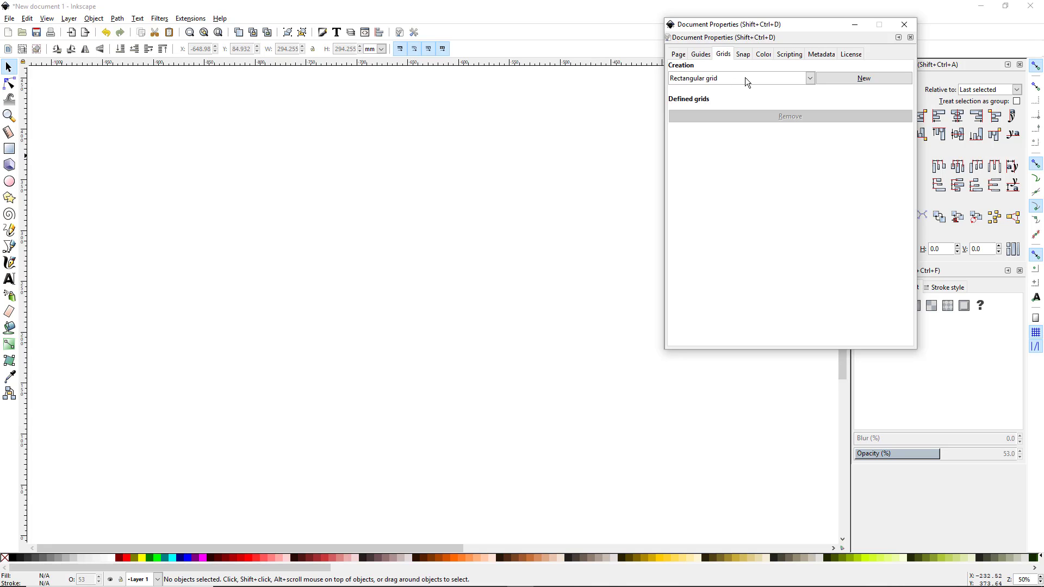
left_click(811, 79)
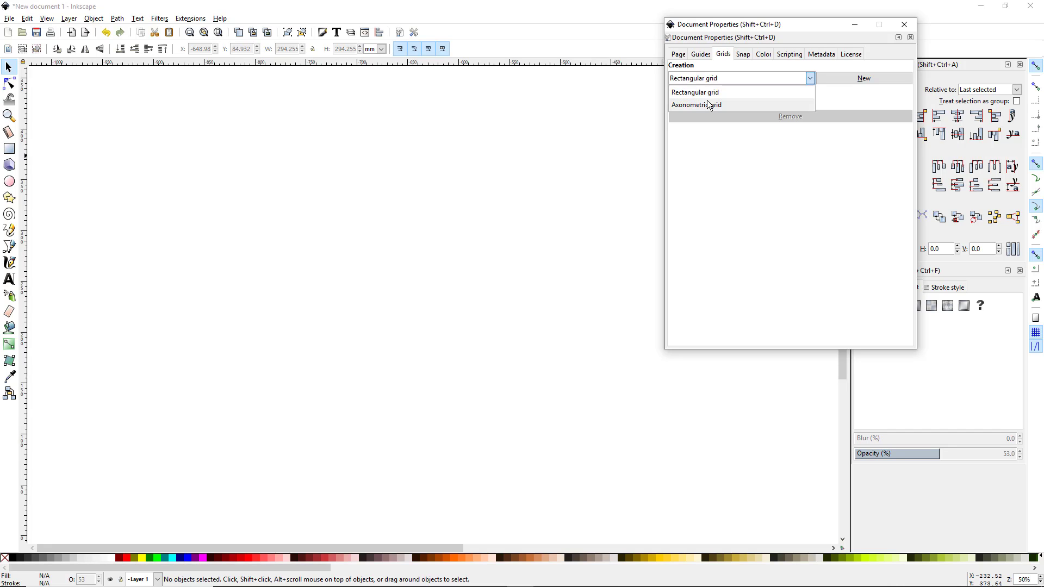
left_click(778, 79)
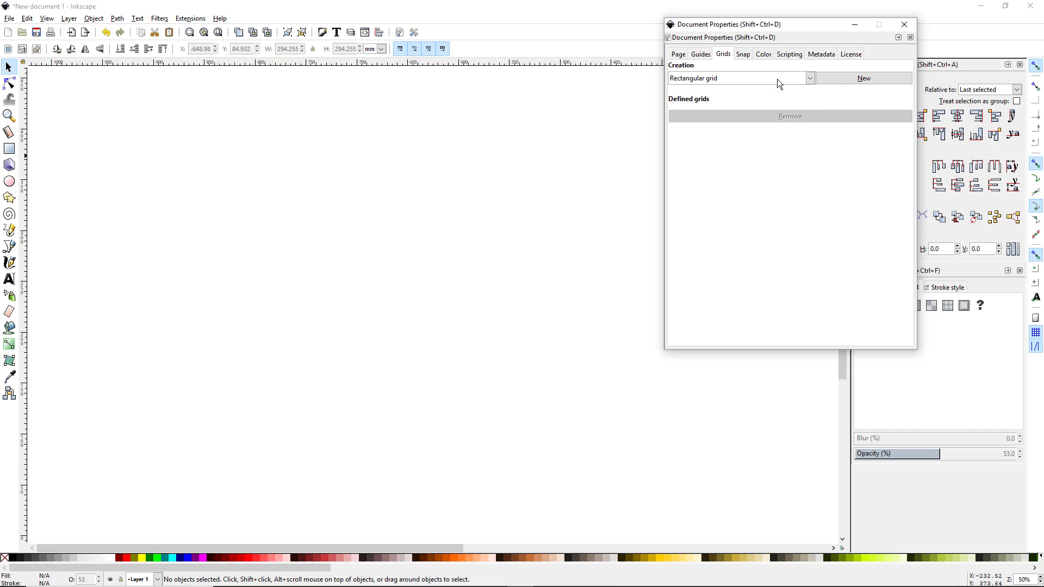
left_click(870, 78)
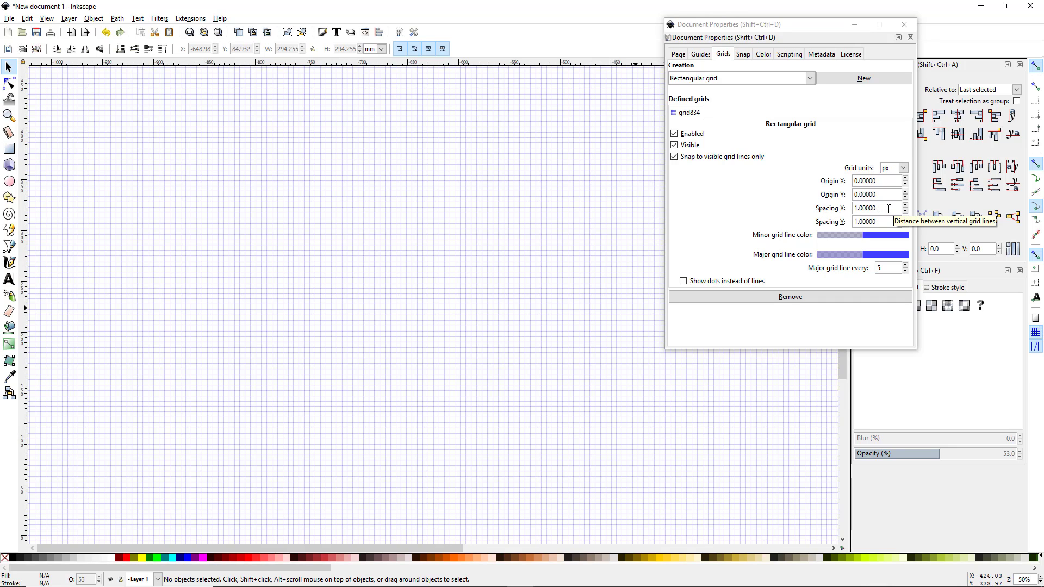
Set the rectangular grid's X and Y spacing to 5 px and close the document properties.
left_click_drag(890, 209, 833, 212)
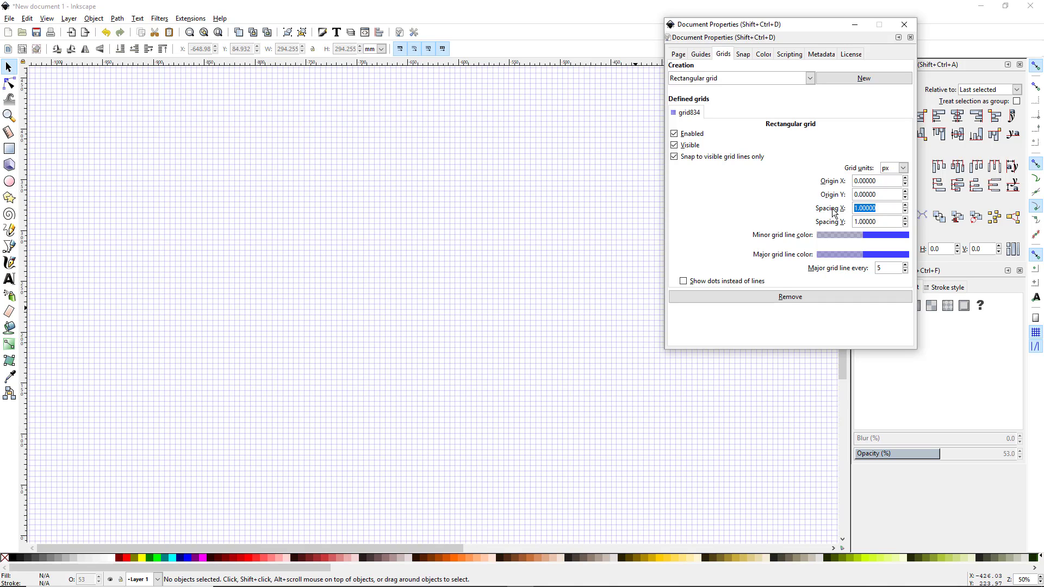
type("5")
key("Tab")
type("5")
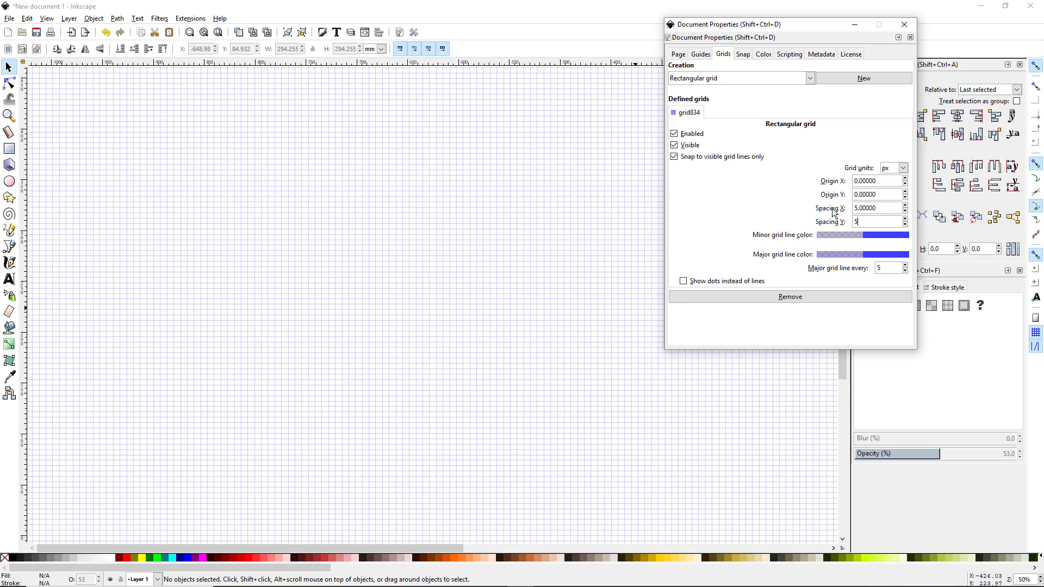
key("Tab")
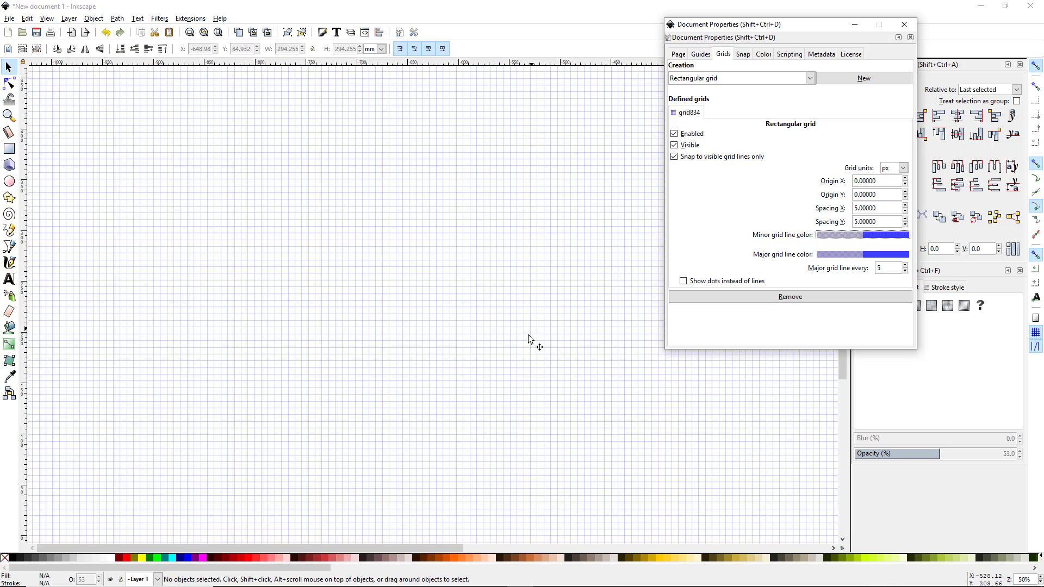
left_click(902, 25)
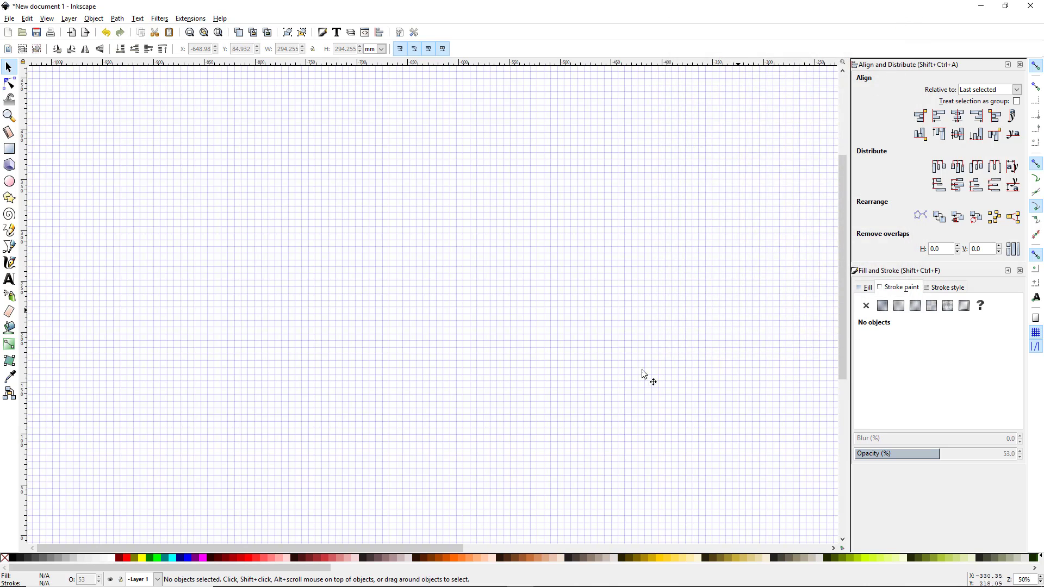
Start a Bezier path on the page with a horizontal top segment about 20 mm long, removing the overlong 33 mm vertical segment placed after it.
left_click_drag(625, 384, 299, 329)
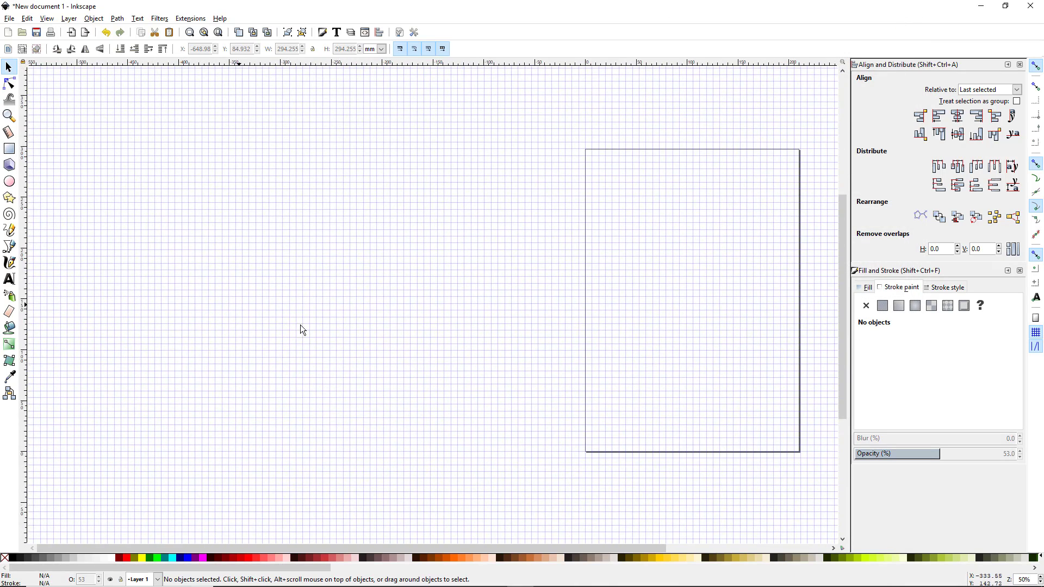
left_click_drag(555, 324, 452, 331)
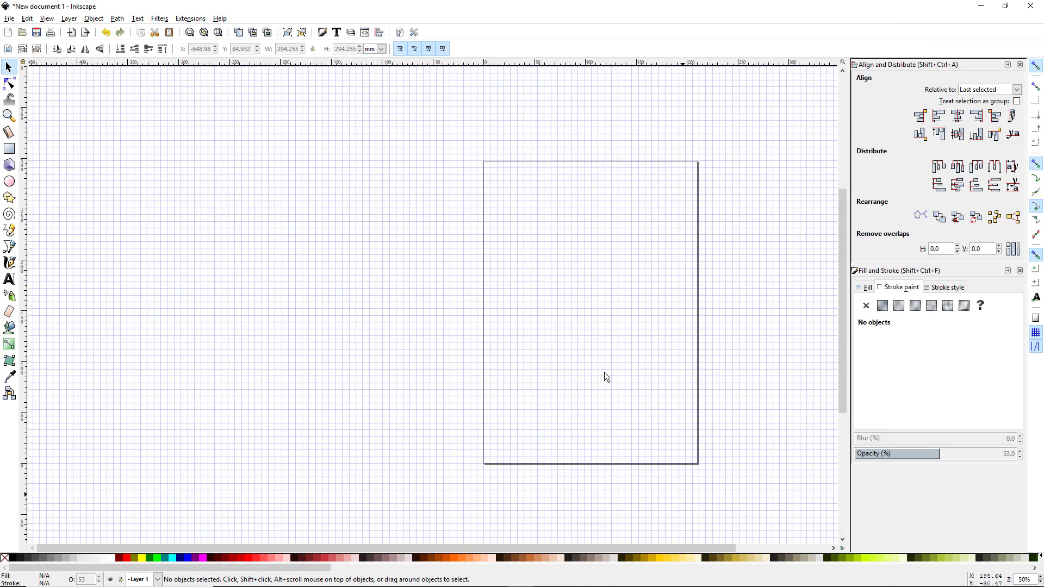
left_click_drag(564, 389, 426, 329)
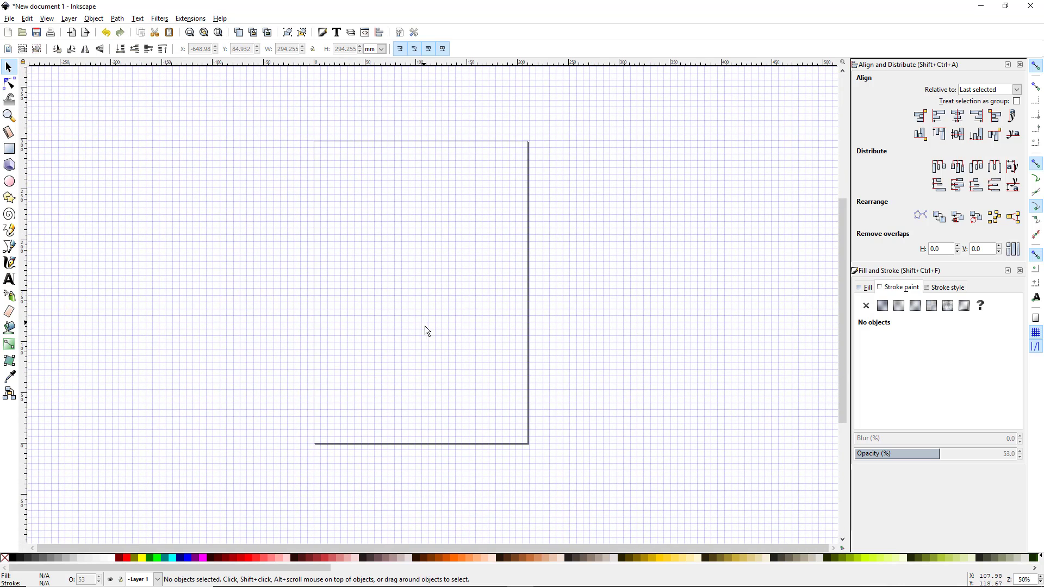
left_click_drag(422, 291, 434, 300)
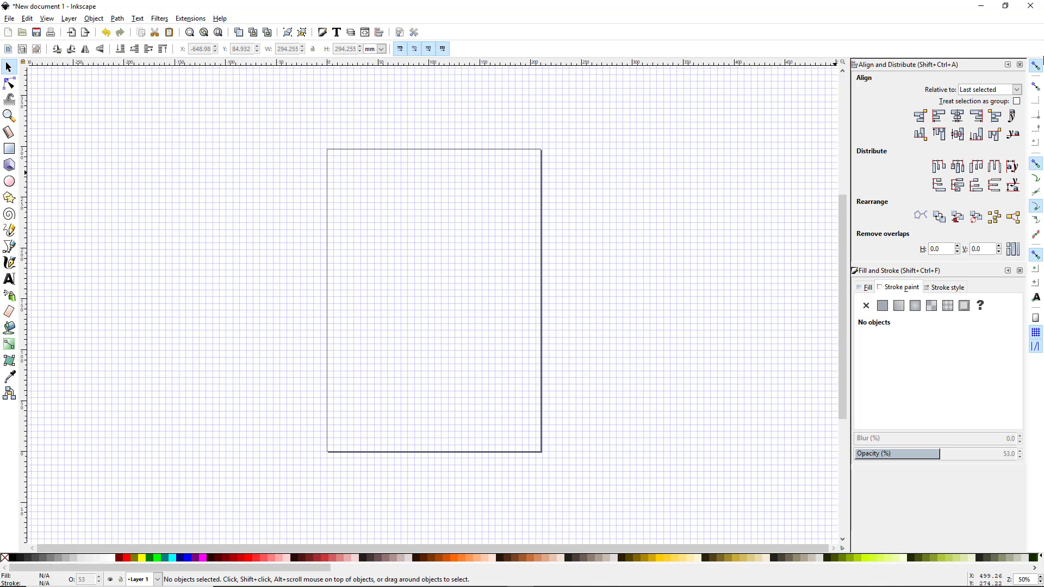
left_click(1036, 67)
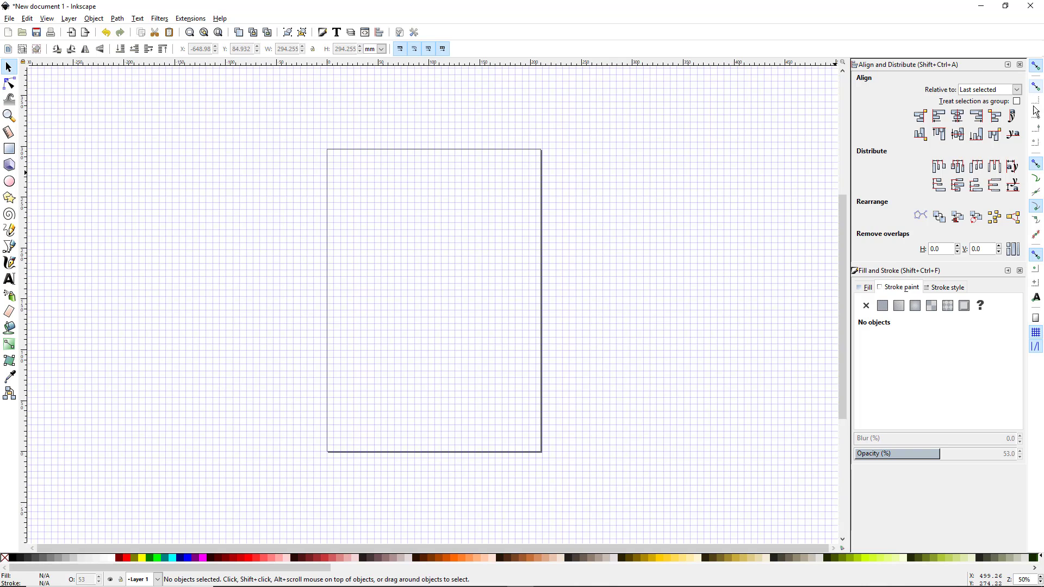
left_click(1036, 178)
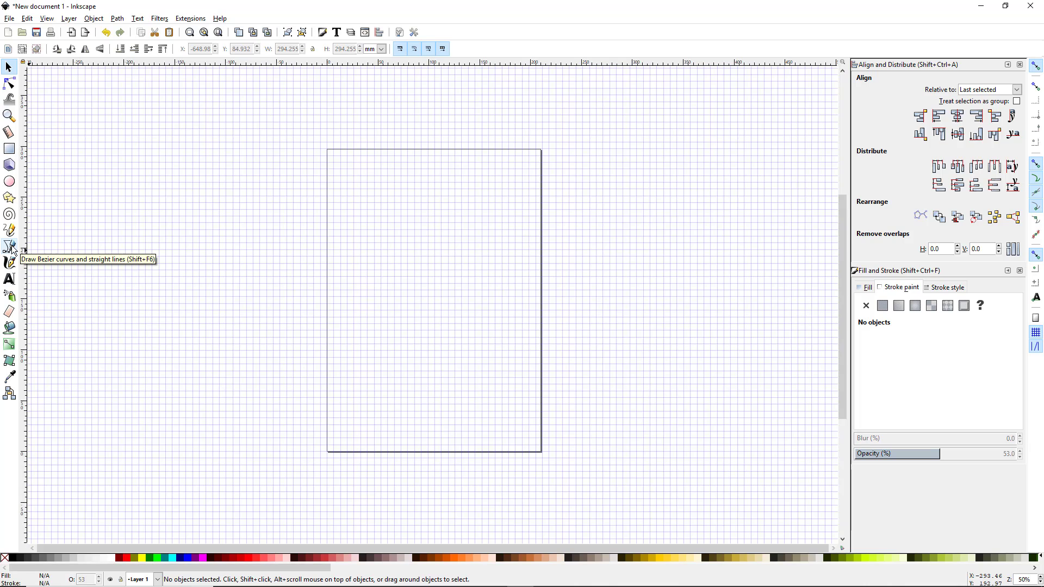
key("shift+F6")
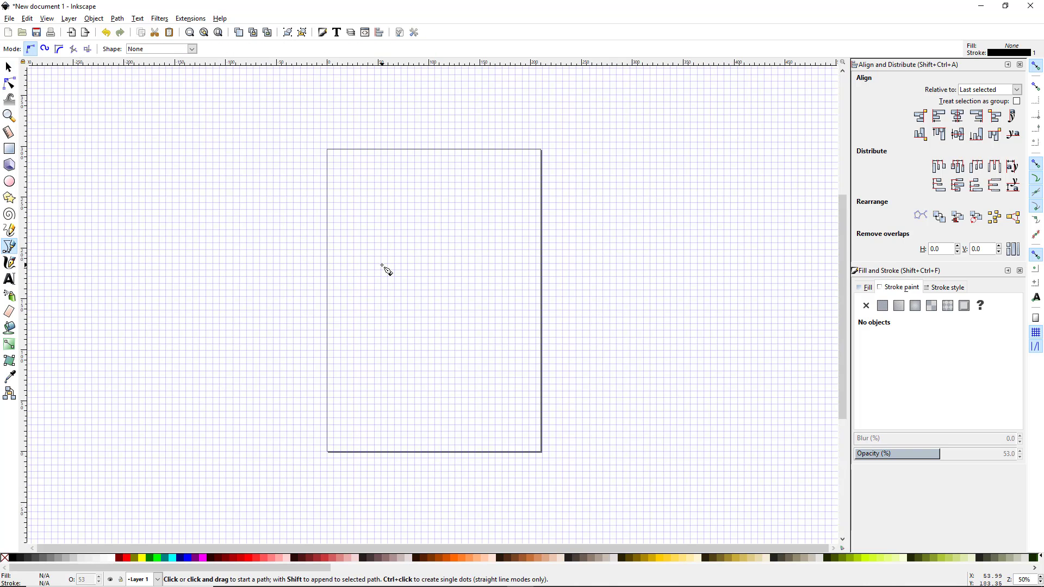
scroll(381, 264, "up", 4)
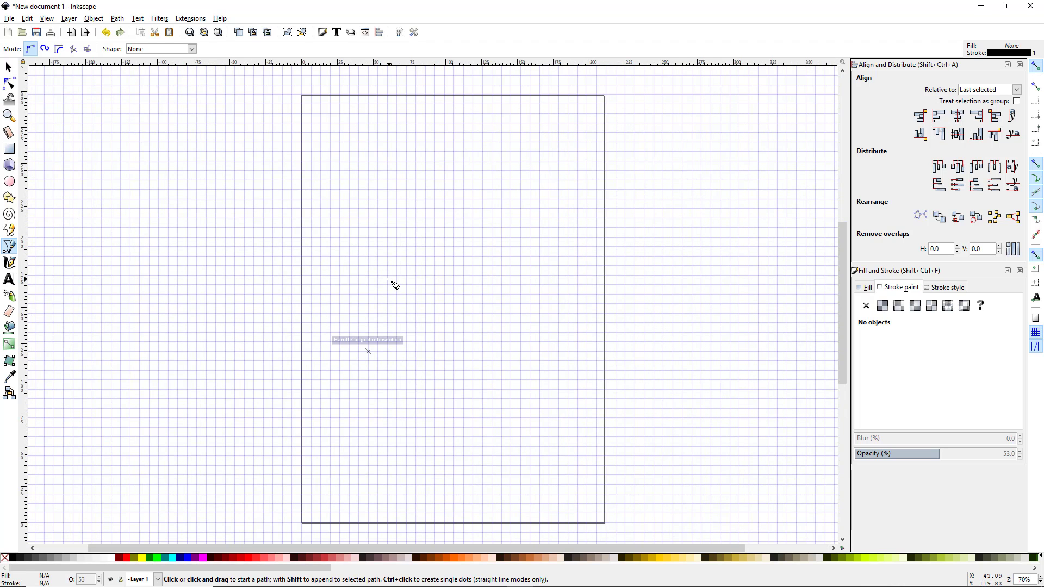
scroll(392, 283, "down", 1)
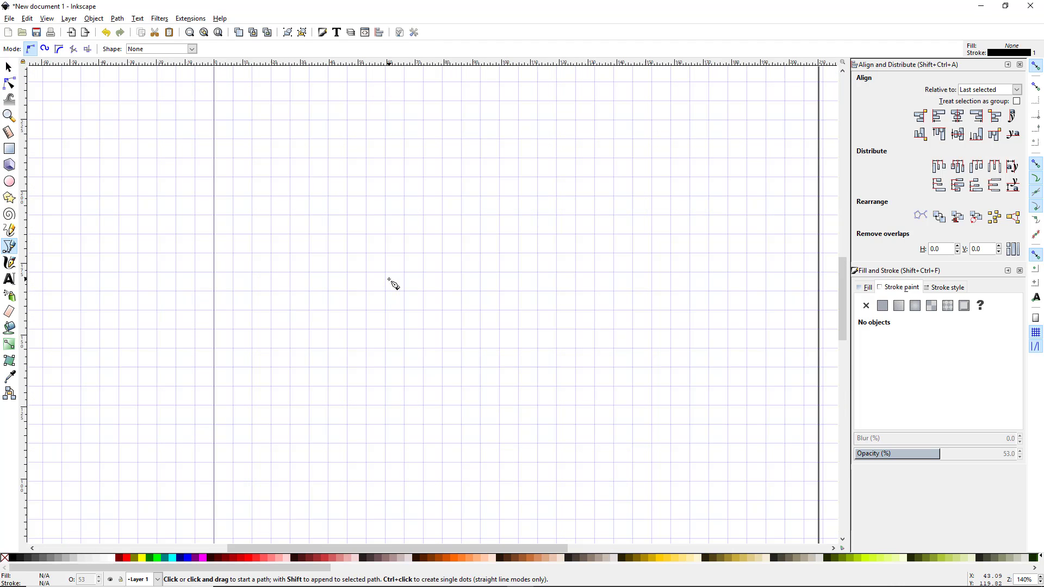
scroll(397, 288, "up", 1)
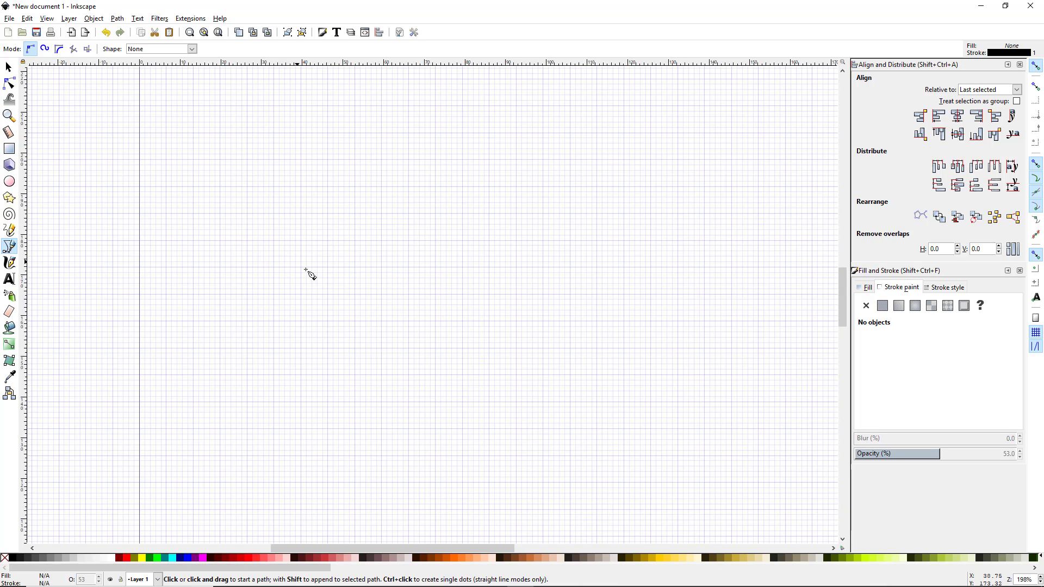
scroll(314, 278, "down", 1)
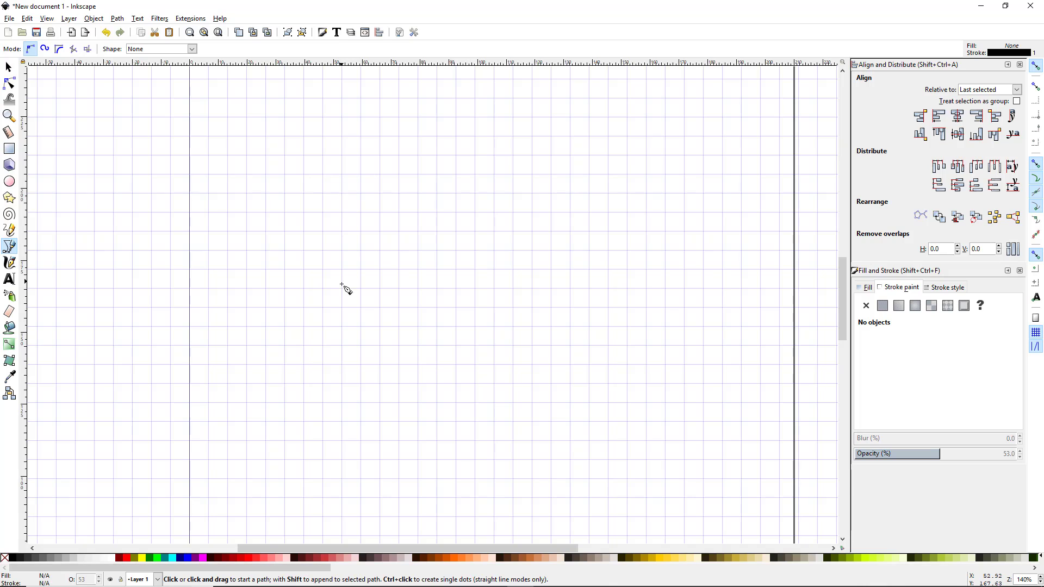
left_click(285, 194)
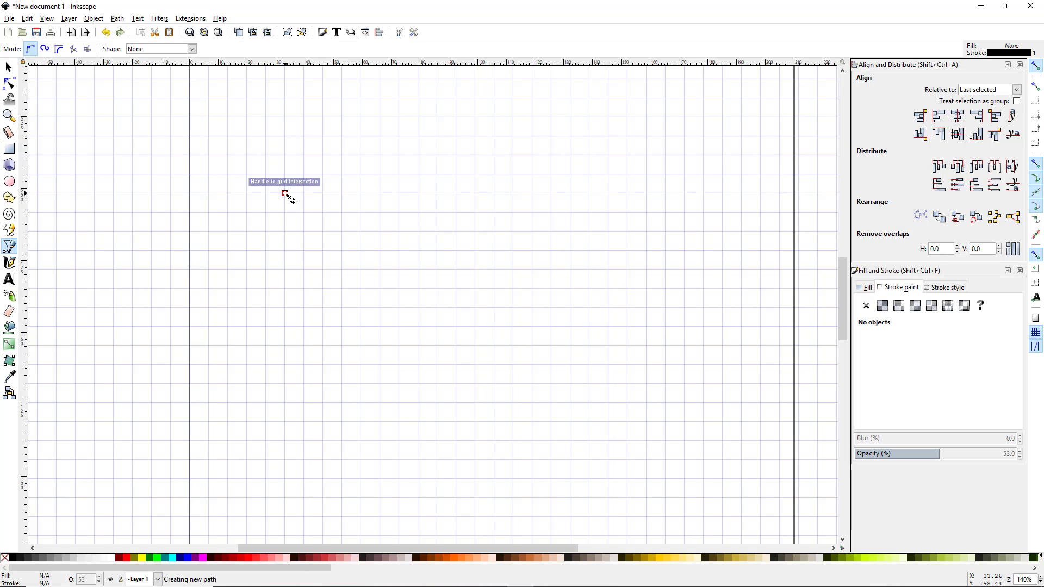
left_click(342, 194)
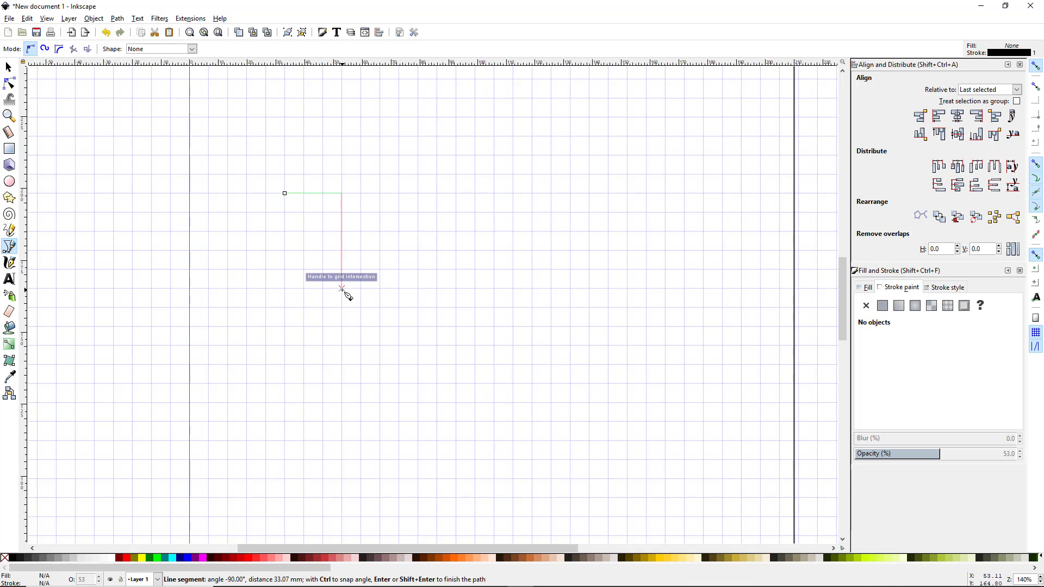
left_click(342, 288)
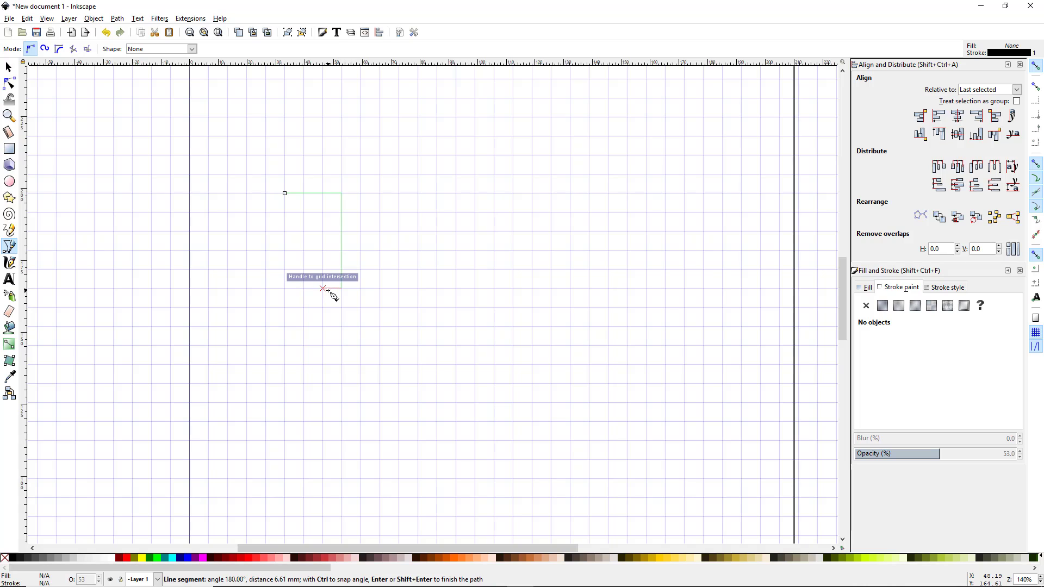
key("BackSpace")
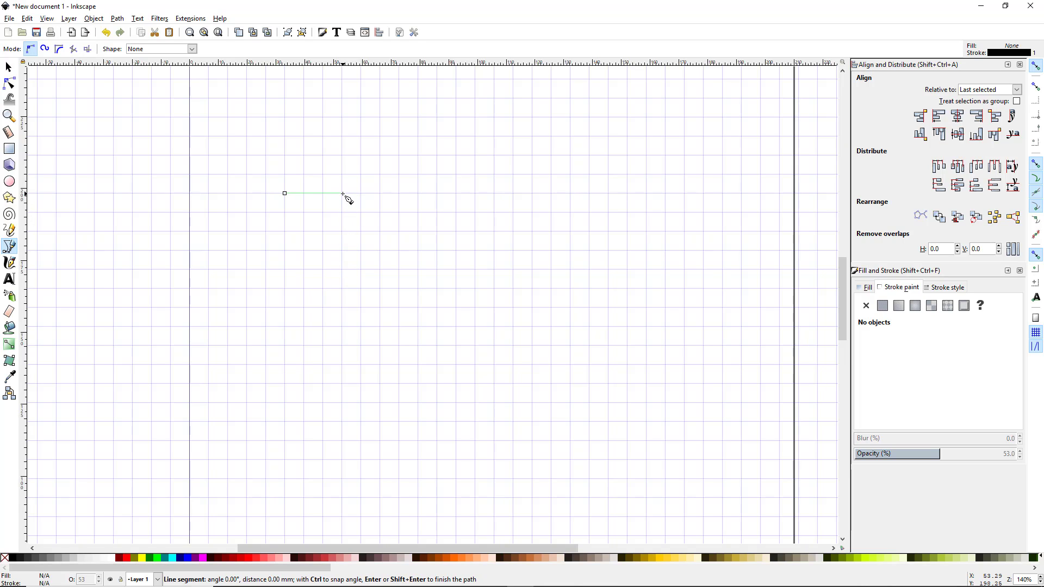
Trace the rest of a closed block numeral 2 along grid intersections, about 20 mm wide and 33 mm tall with strokes one large grid square thick.
left_click(342, 250)
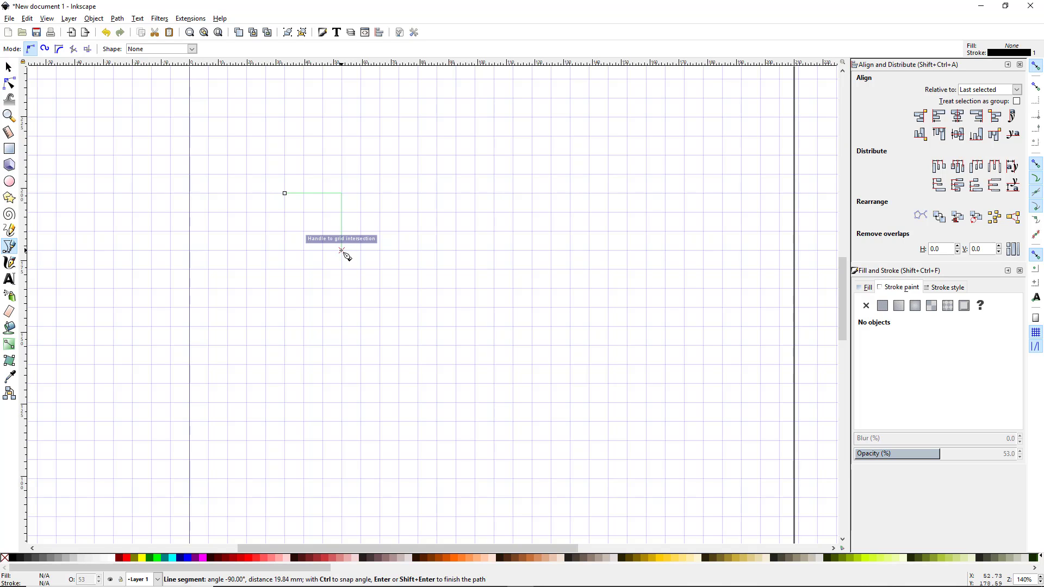
left_click(304, 250)
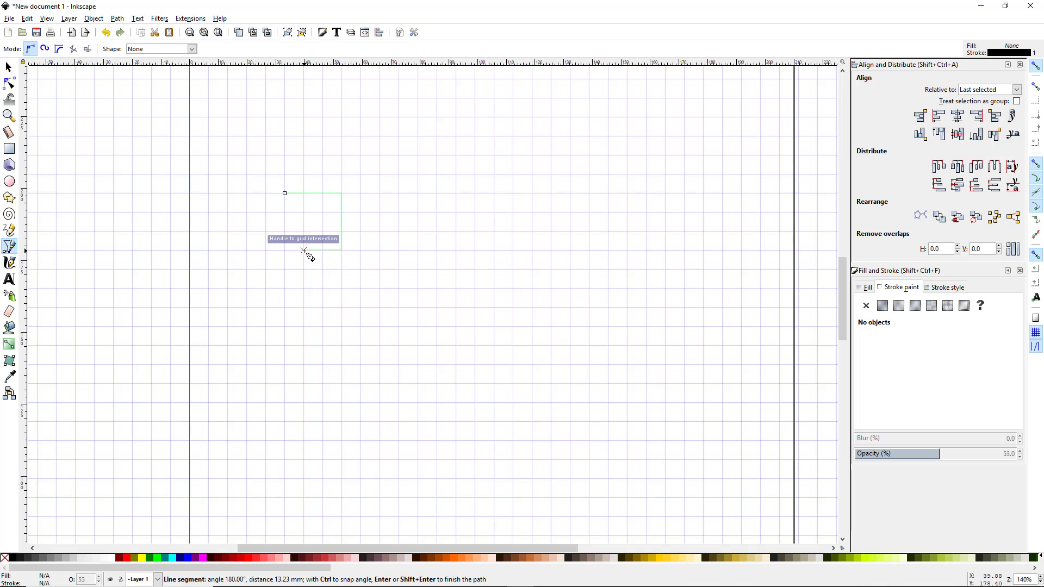
left_click(304, 269)
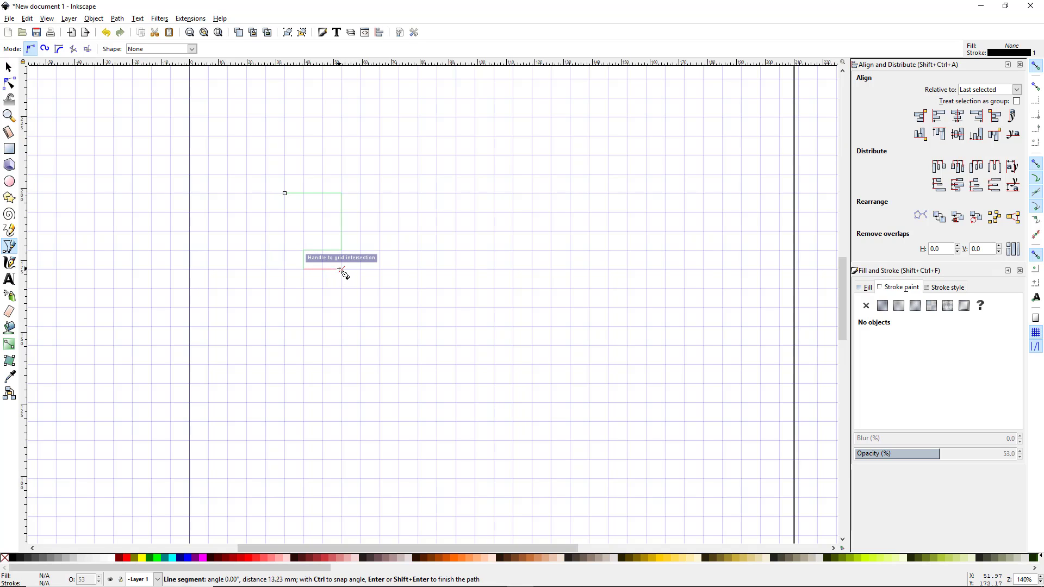
left_click(342, 269)
left_click(341, 289)
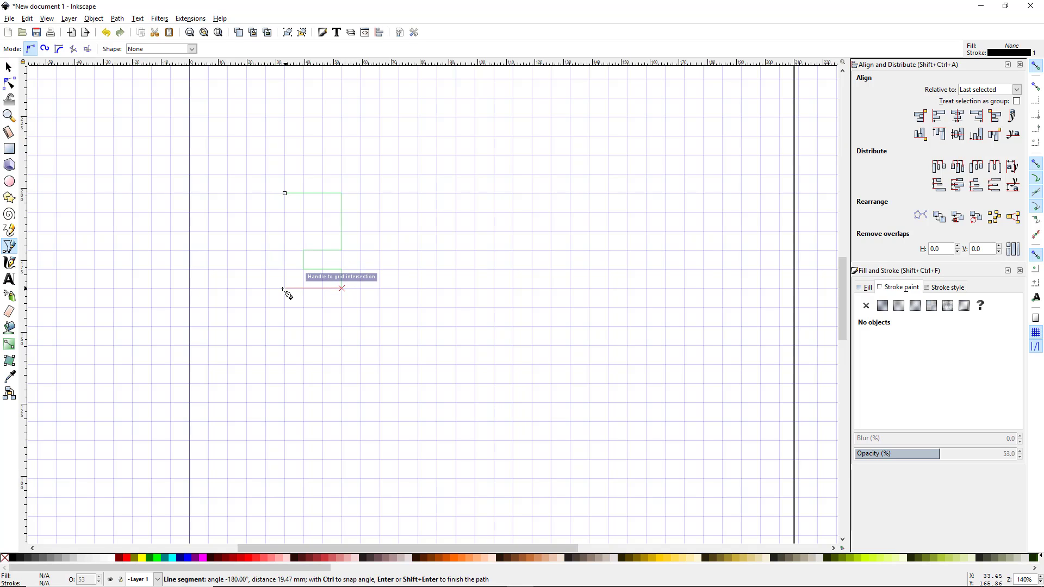
left_click(285, 288)
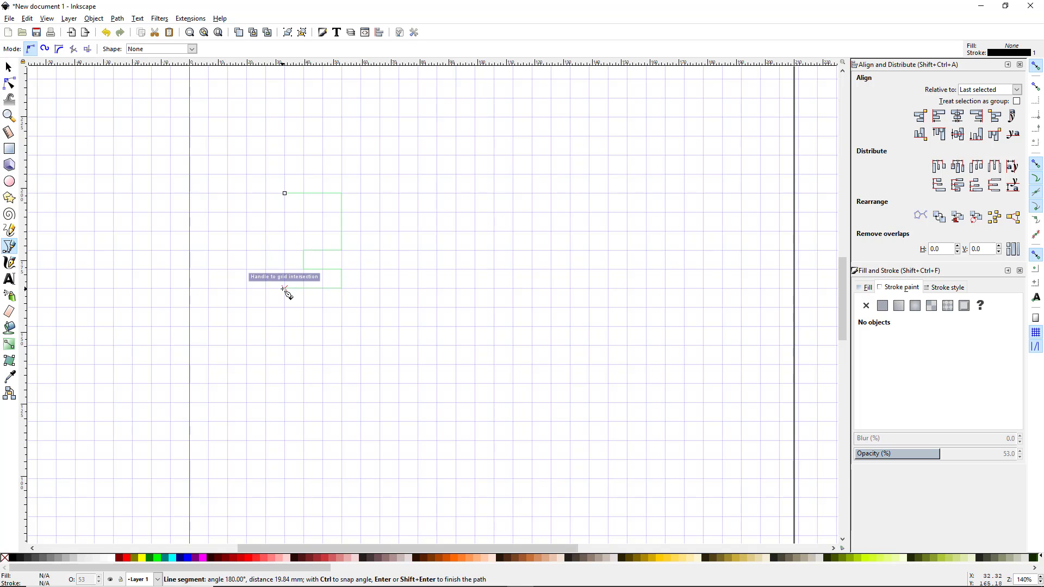
left_click(284, 232)
left_click(323, 231)
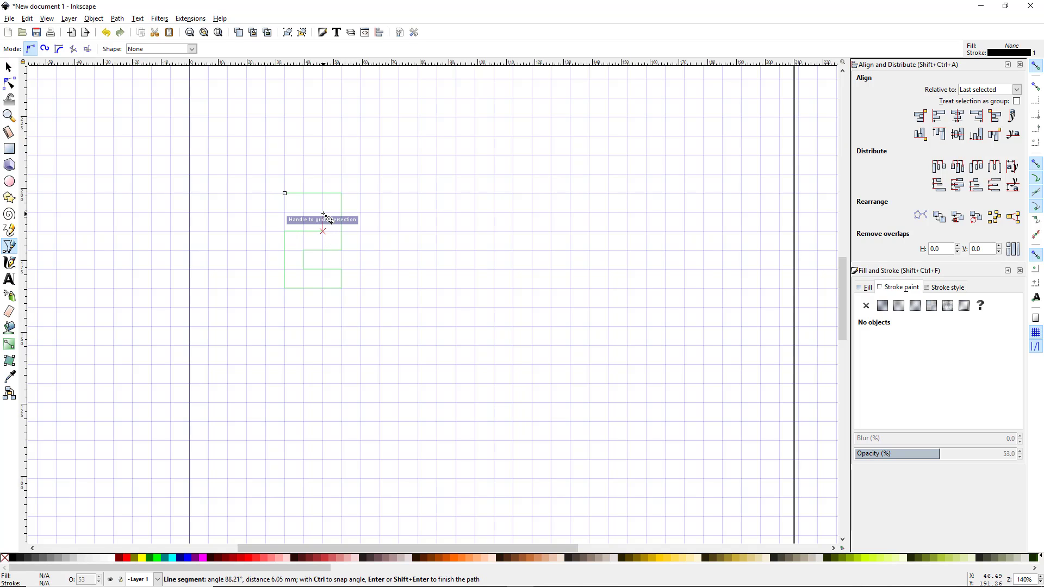
left_click(285, 212)
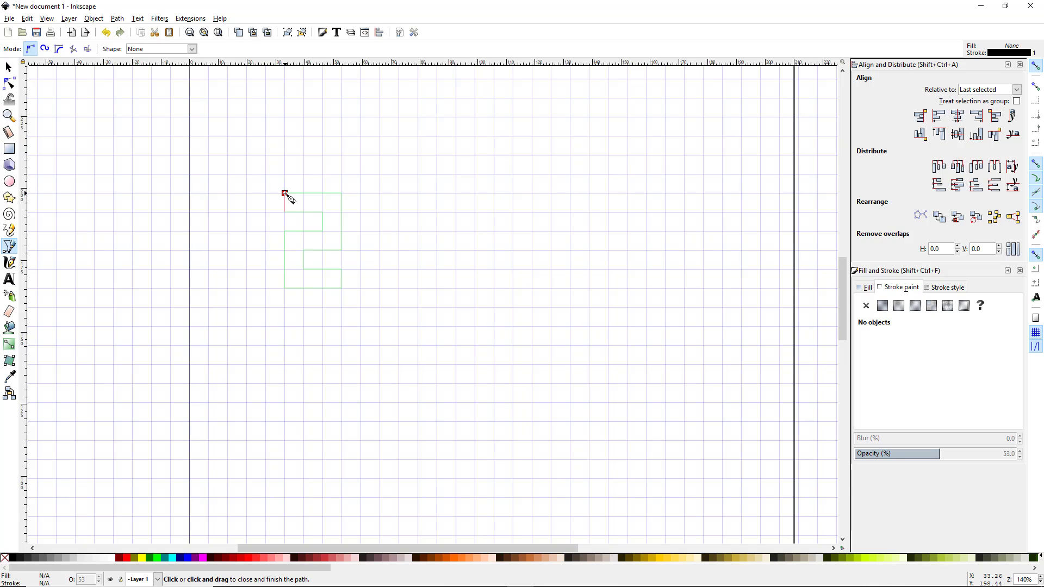
left_click(285, 193)
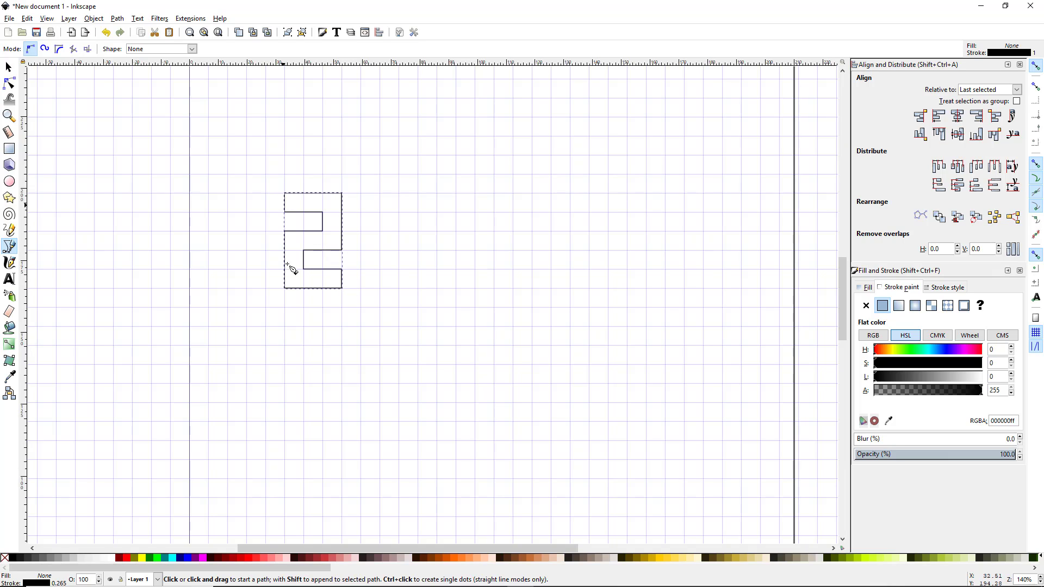
Draw a closed rectangle about 20 mm wide and 33 mm tall one grid square to the right of the numeral 2, aligned with its top.
left_click(361, 193)
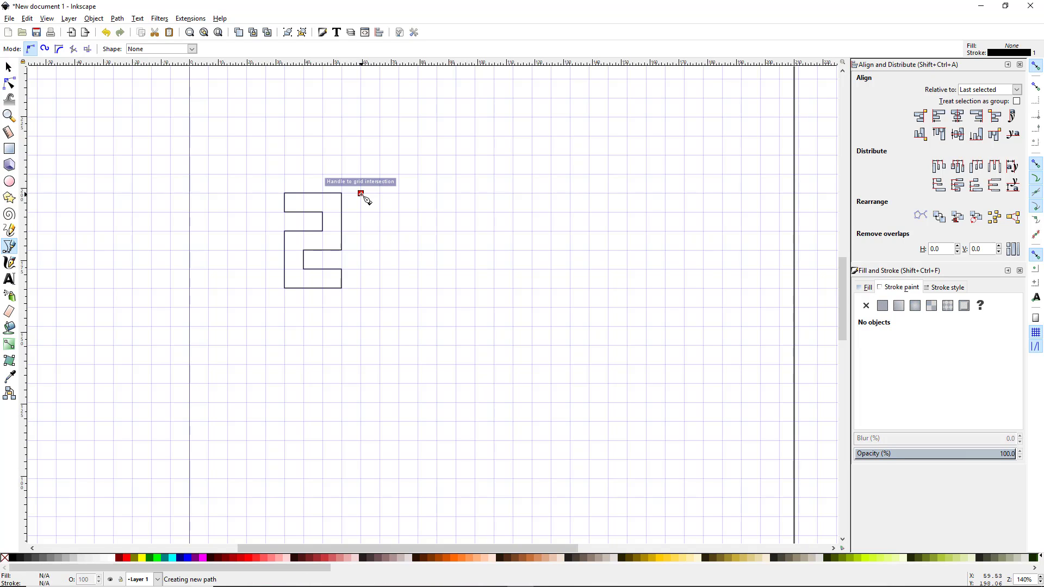
left_click(417, 193)
left_click(418, 288)
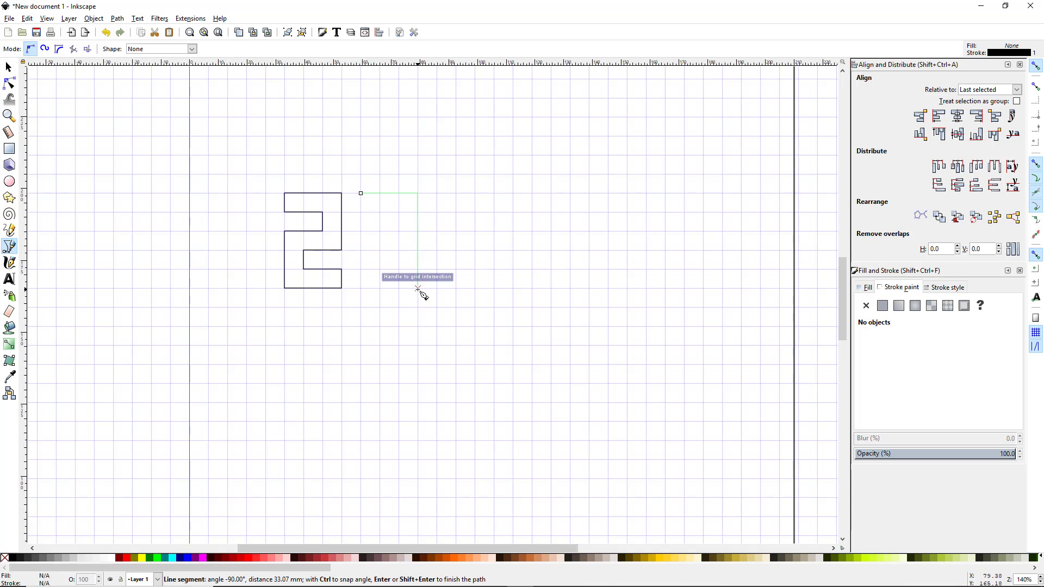
left_click(361, 288)
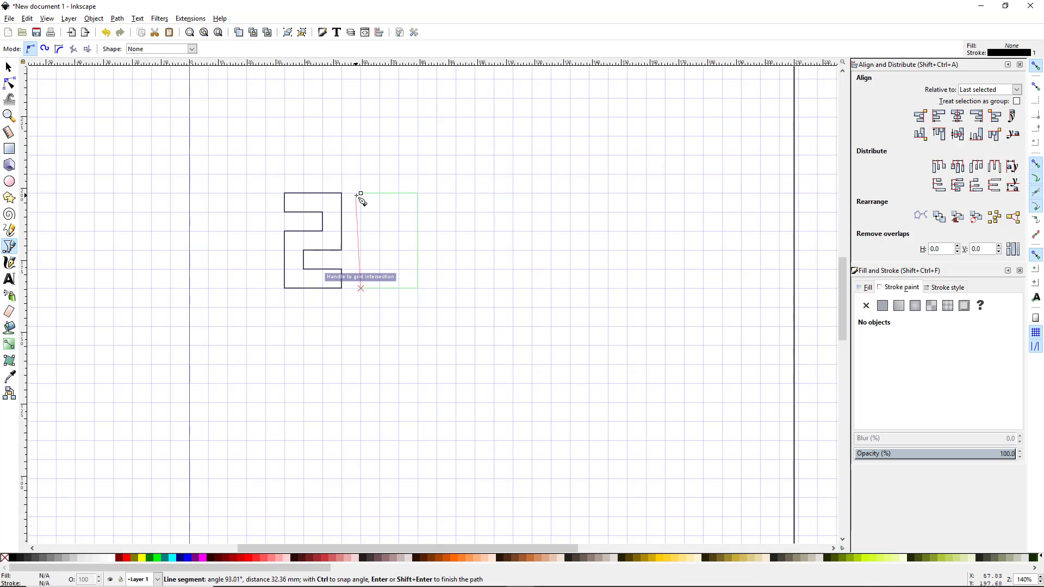
left_click(361, 194)
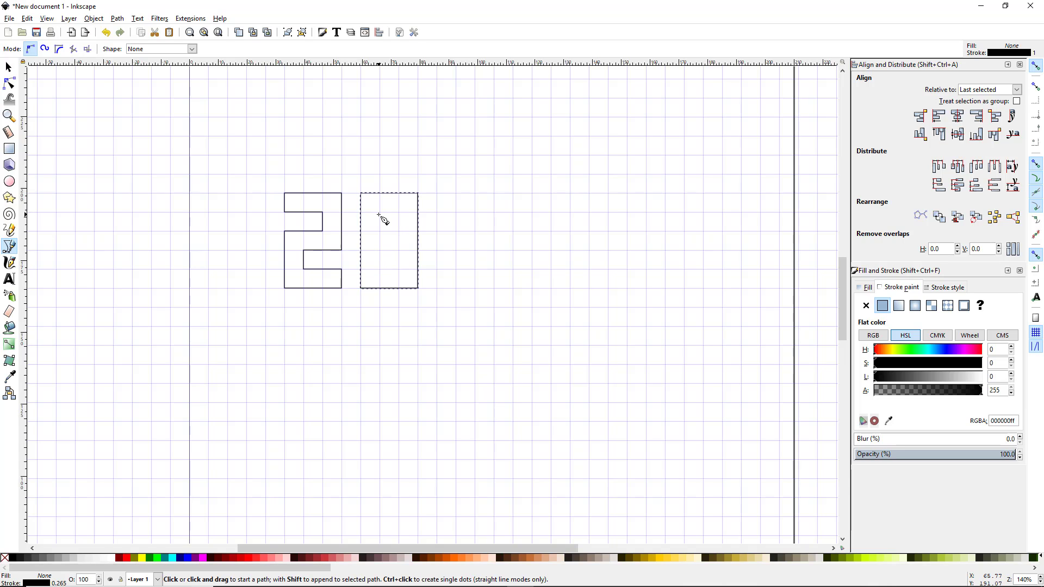
Draw a closed inner rectangle about 6.6 mm wide and 20 mm tall, centered inside the tall rectangle to form a block 0.
left_click(379, 212)
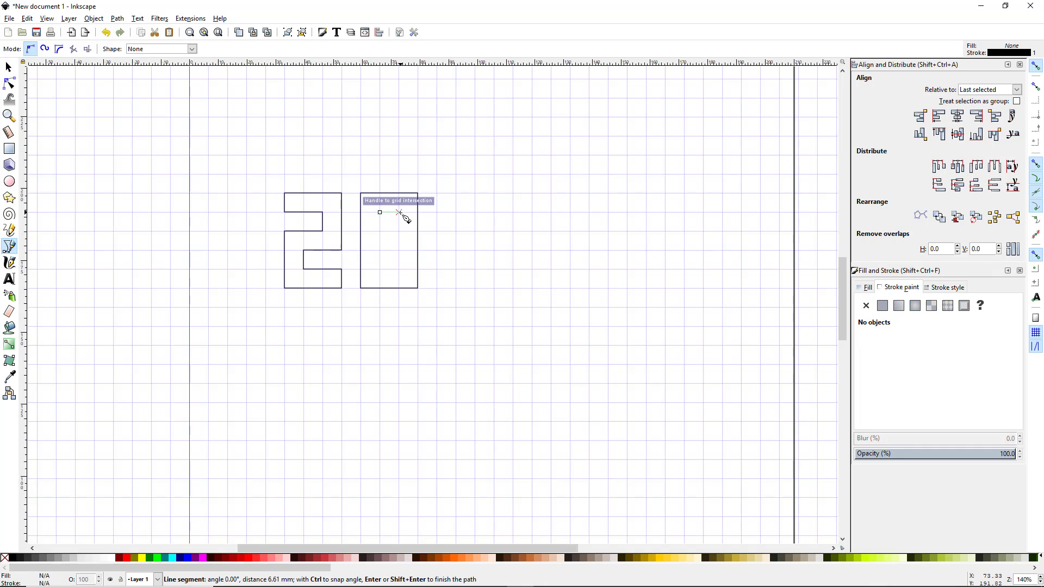
left_click(399, 212)
left_click(399, 270)
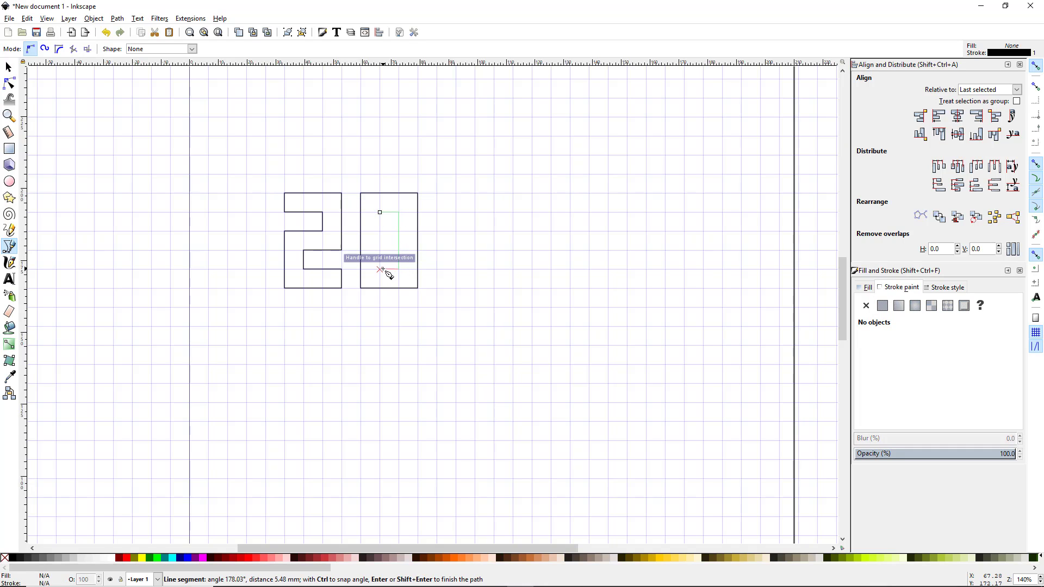
left_click(379, 270)
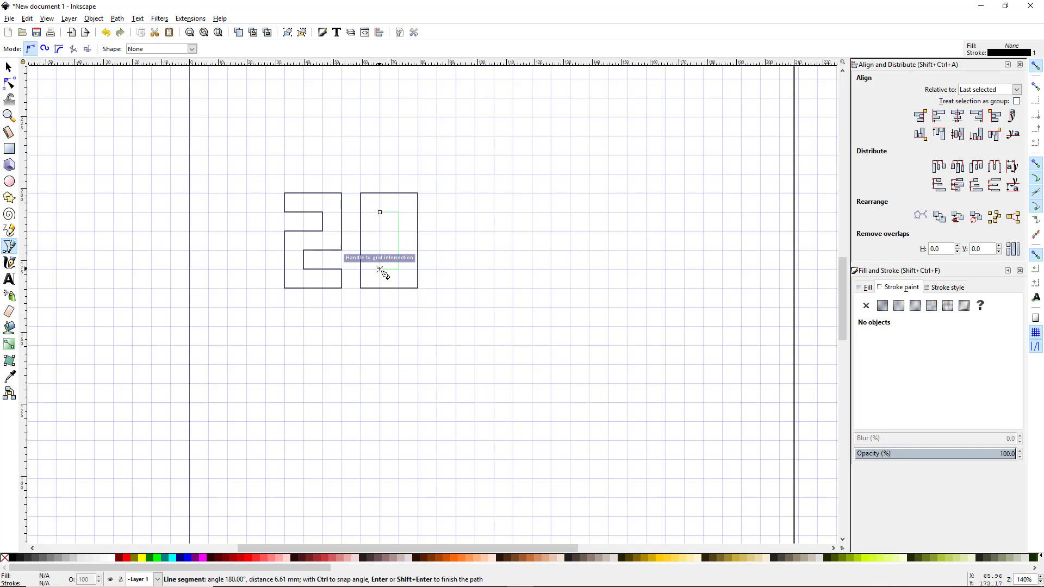
left_click(379, 212)
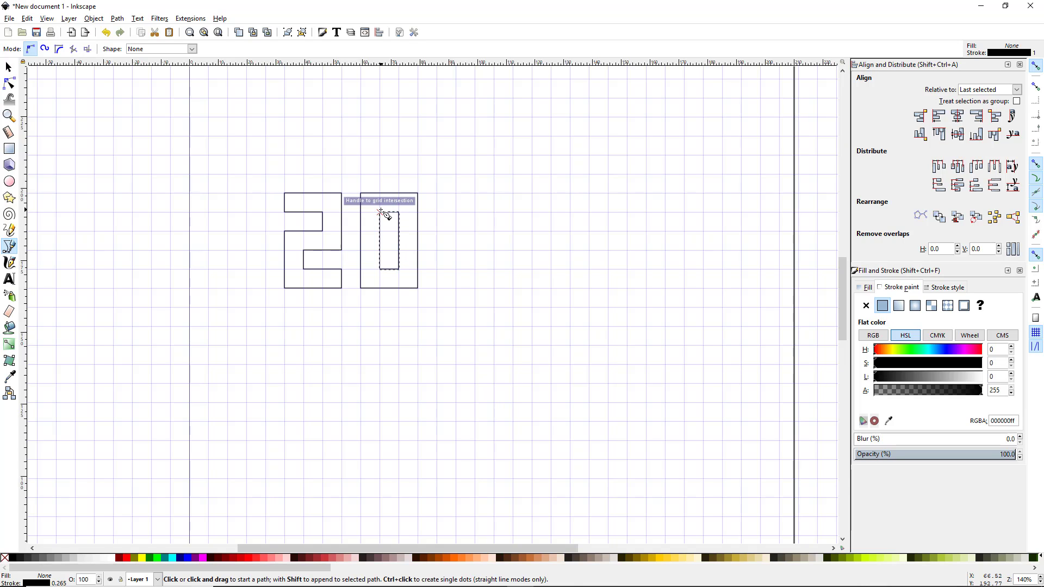
Draw a closed block 1 about 6.6 mm wide and 33 mm tall, one grid square to the right of the 0.
left_click(437, 193)
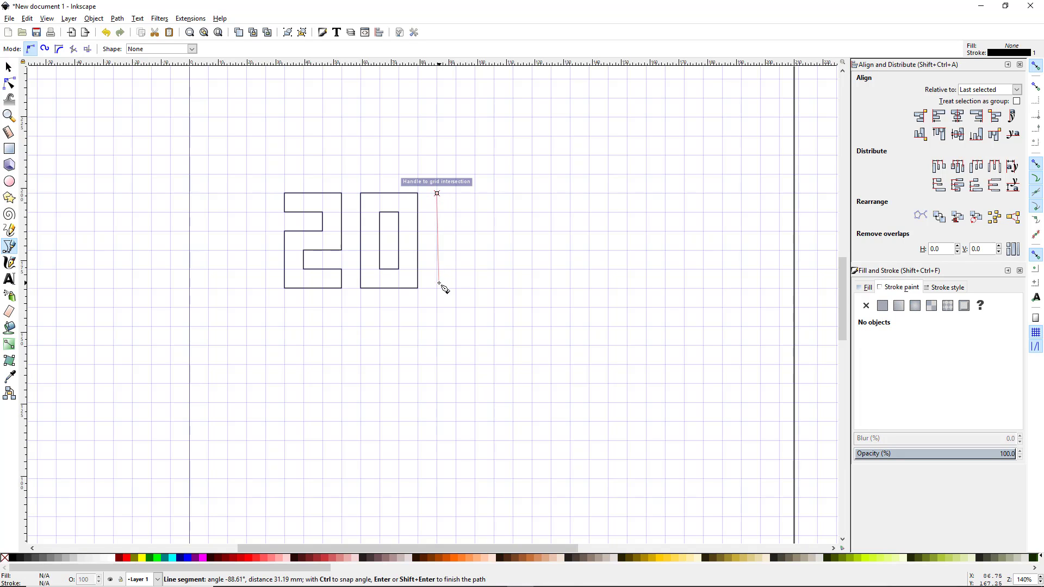
left_click(437, 289)
left_click(456, 288)
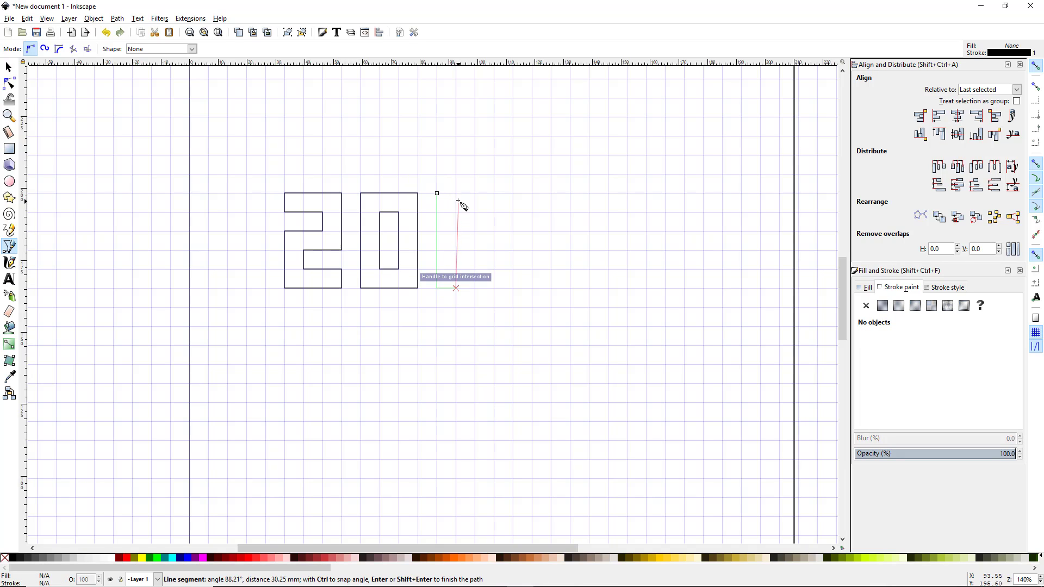
left_click(456, 194)
left_click(437, 194)
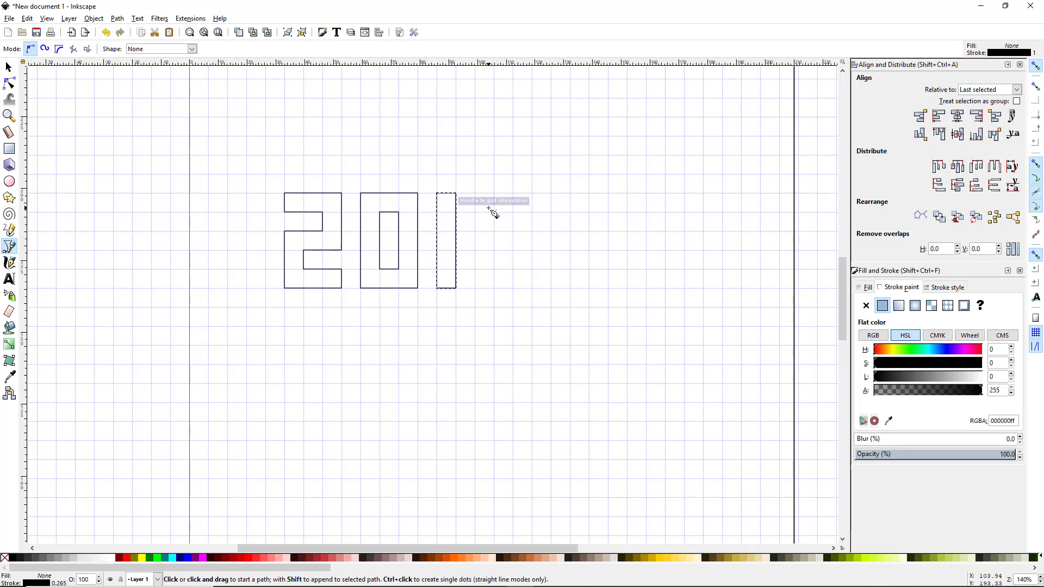
Draw a closed rectangle about 20 mm wide and 33 mm tall, one grid square to the right of the 1.
left_click(475, 193)
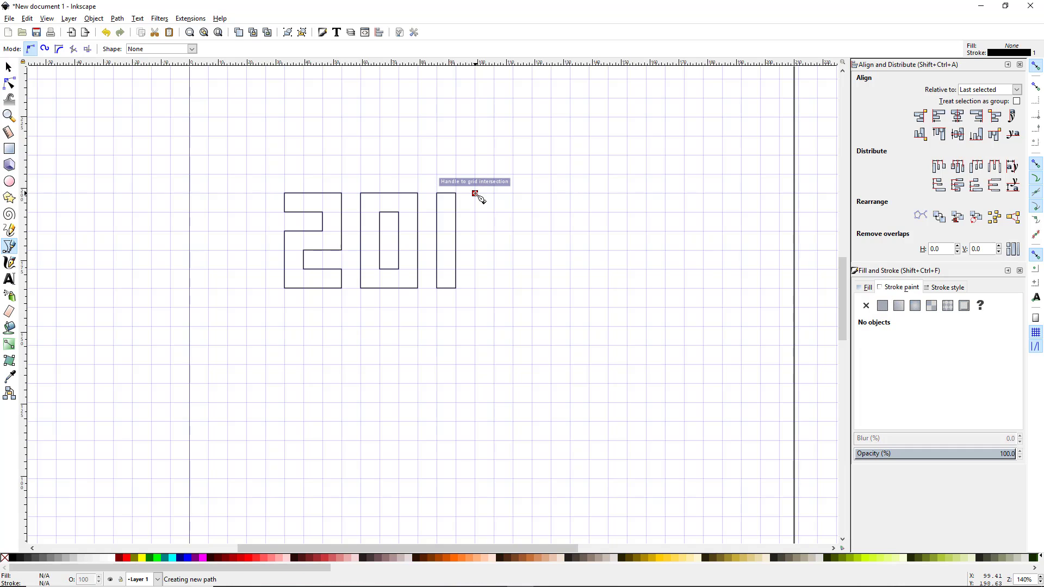
left_click(532, 193)
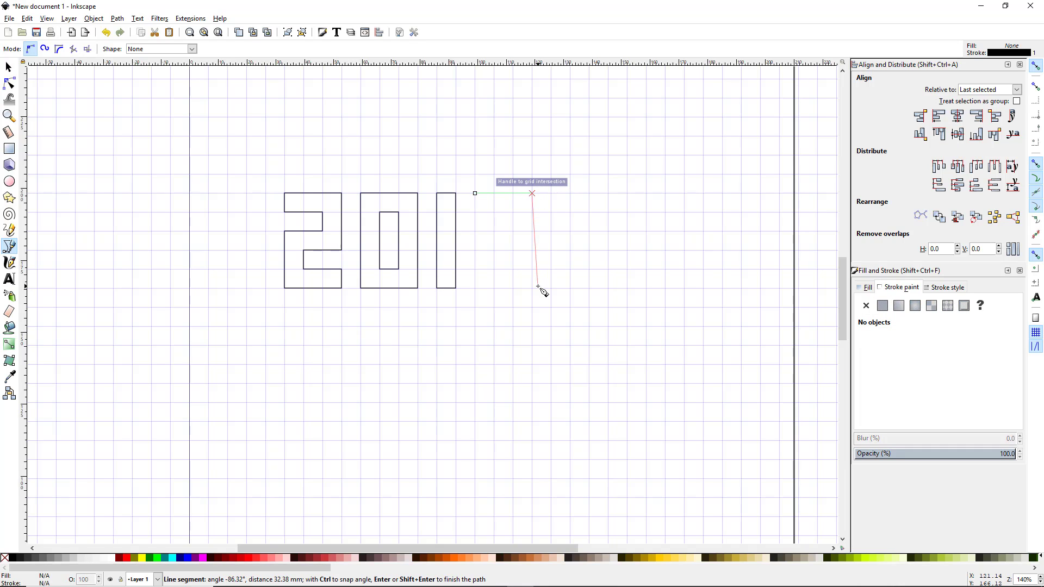
left_click(532, 288)
left_click(475, 288)
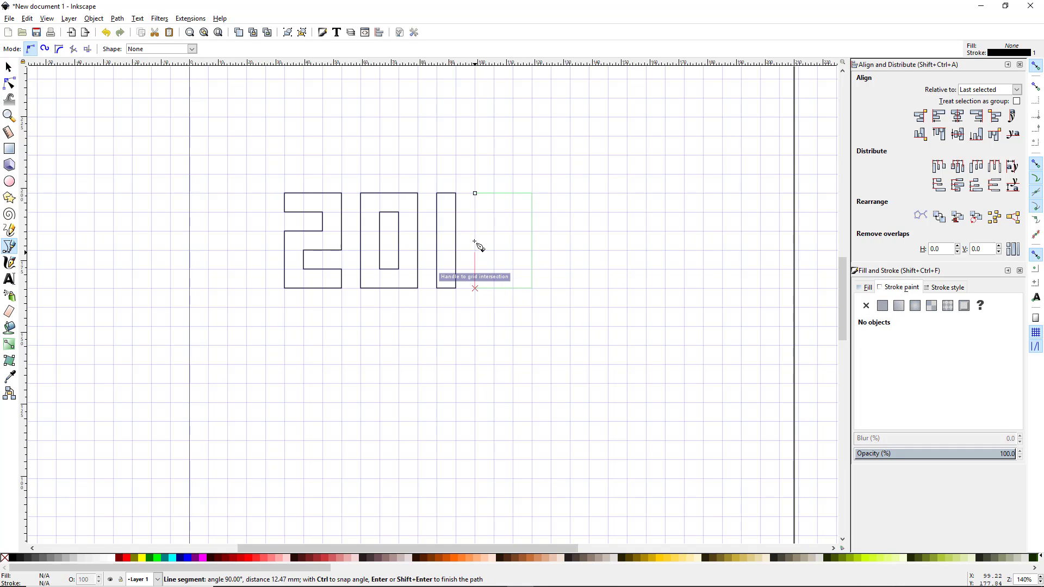
left_click(475, 193)
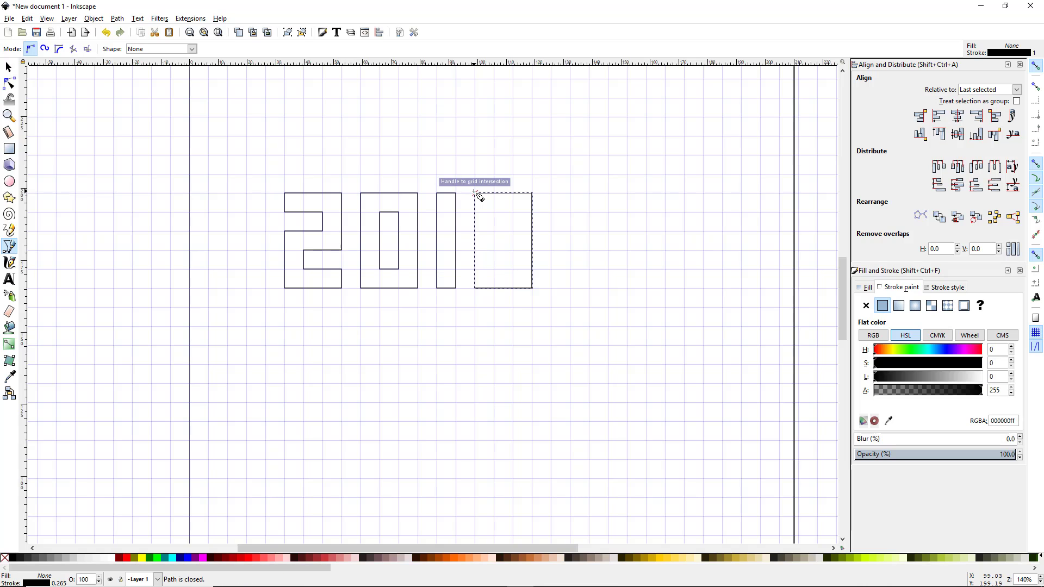
Draw two closed squares about 6.6 mm wide, one above the other with a grid square between, inside the last rectangle to form a block 8.
left_click(493, 212)
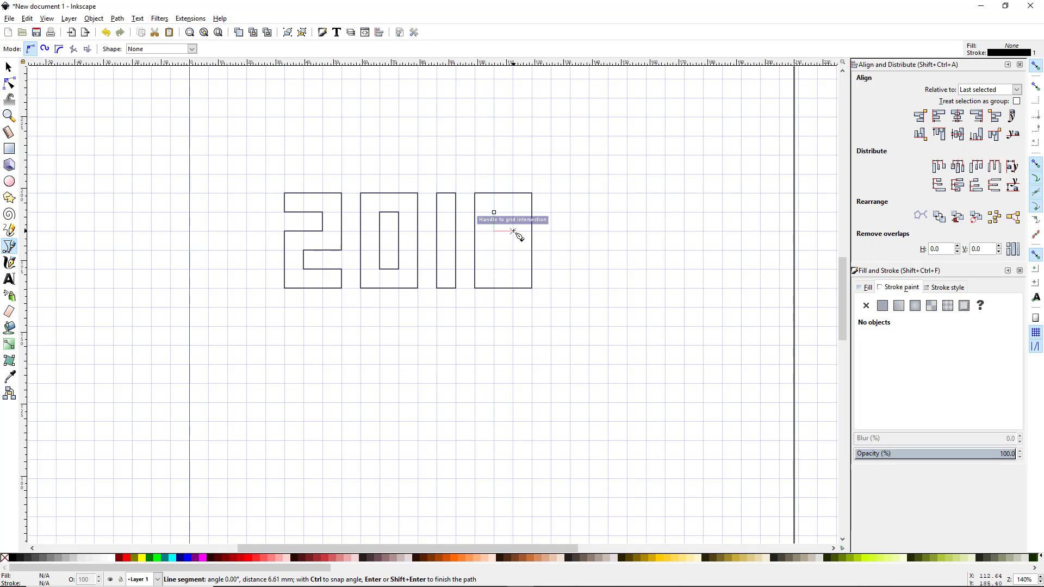
left_click(513, 232)
left_click(494, 231)
left_click(494, 212)
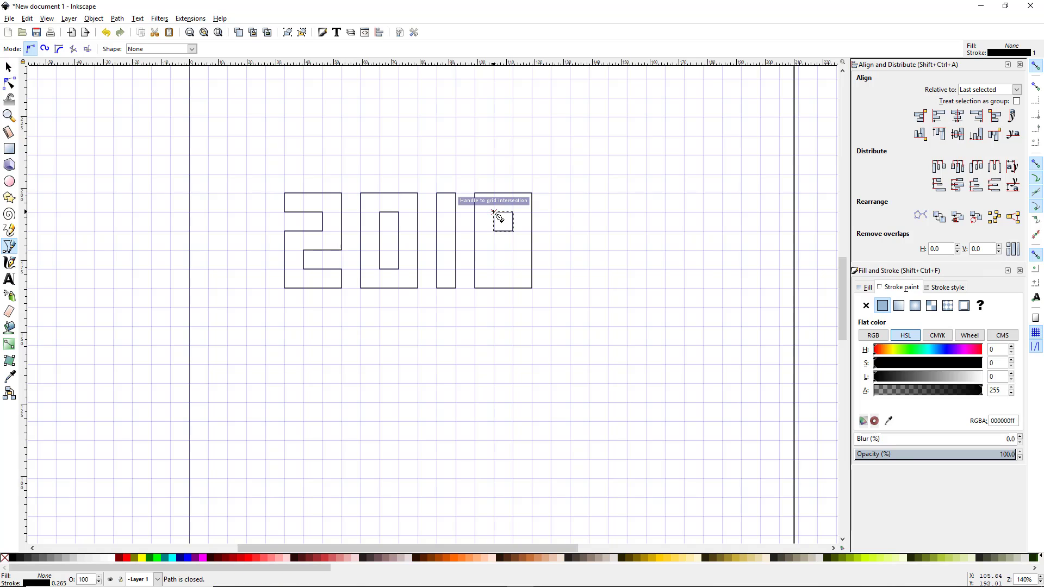
left_click(494, 250)
left_click(494, 270)
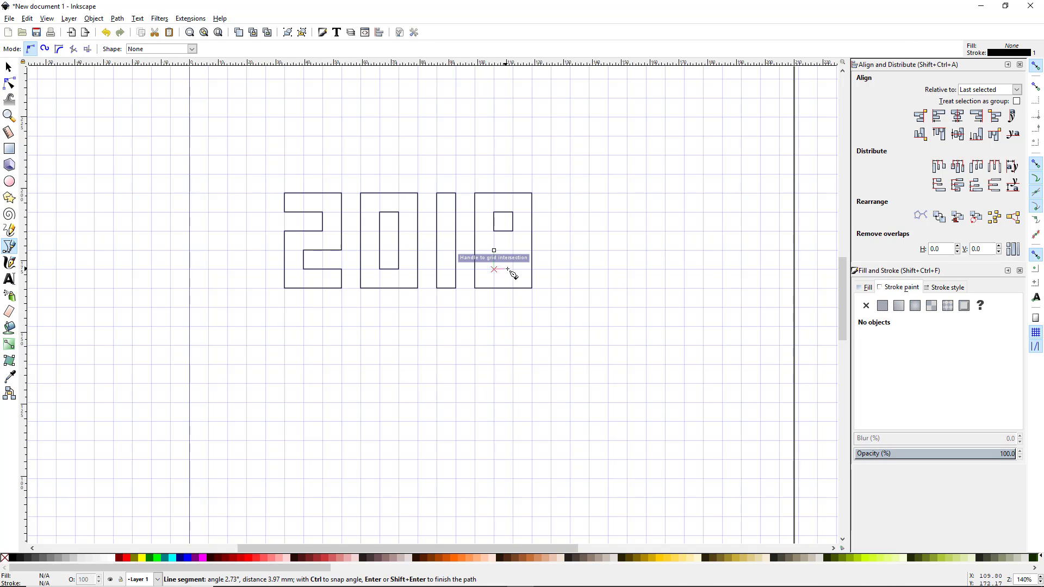
left_click(514, 270)
left_click(513, 250)
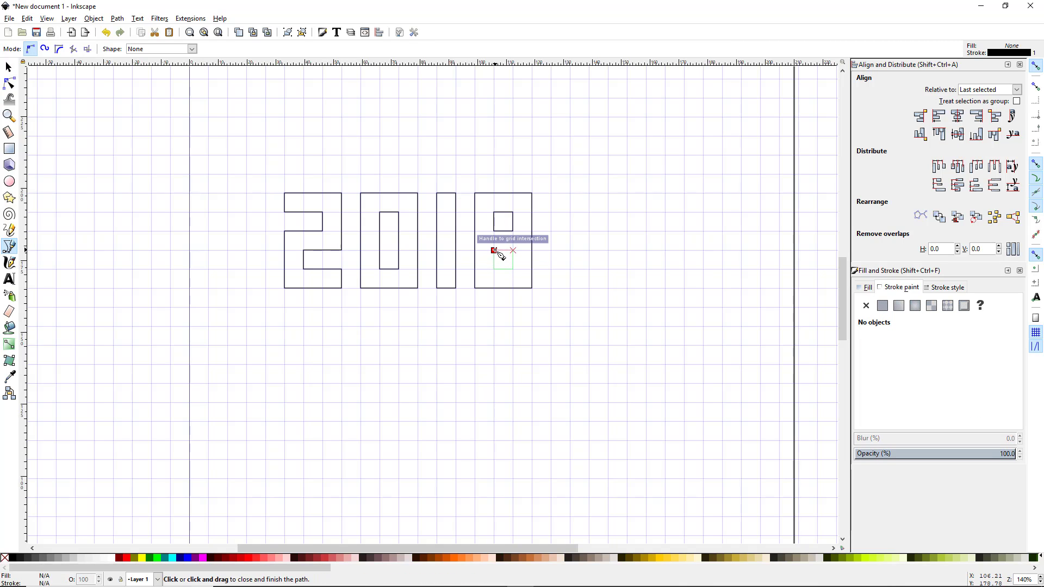
left_click(494, 250)
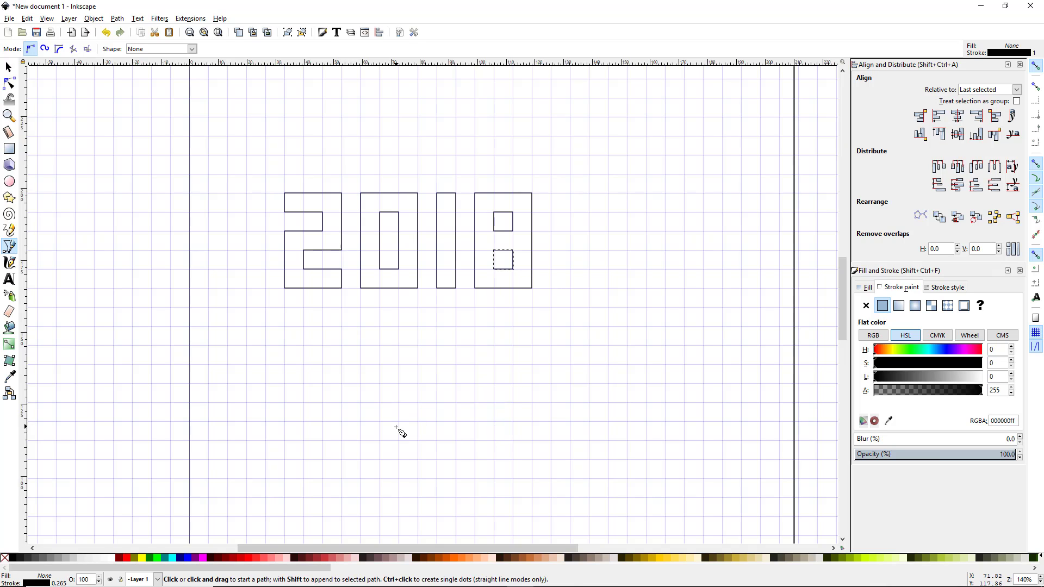
Fill all the shapes of the 2018 numerals with Blue (#0000FF).
left_click(9, 70)
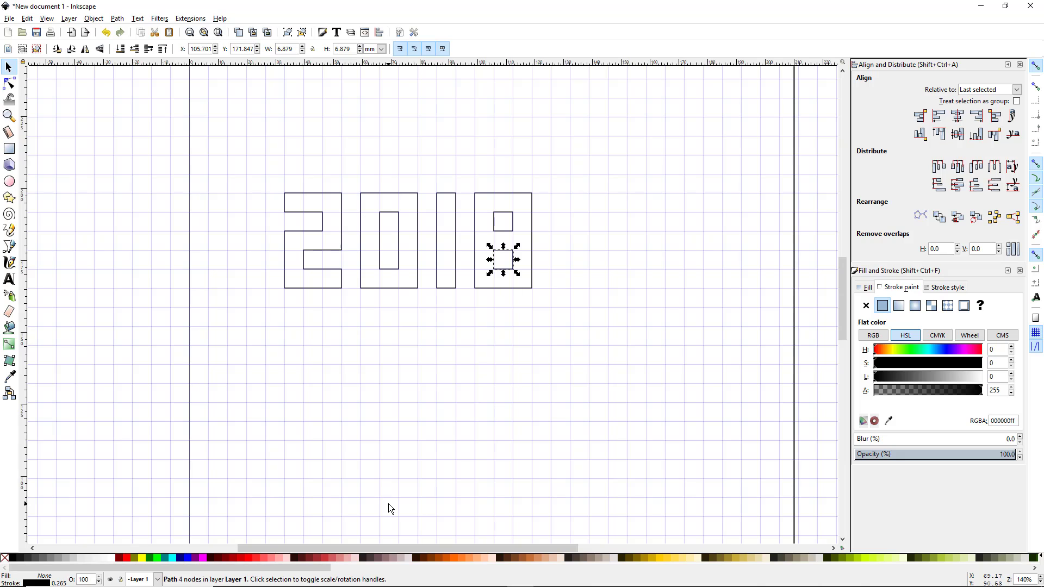
left_click(188, 558)
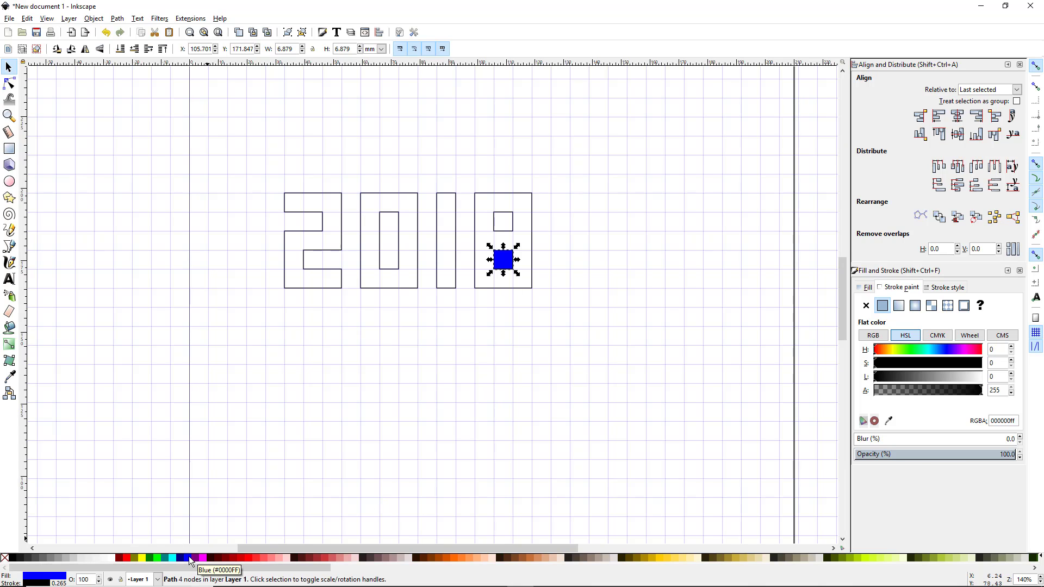
left_click(350, 425)
left_click_drag(262, 152, 583, 337)
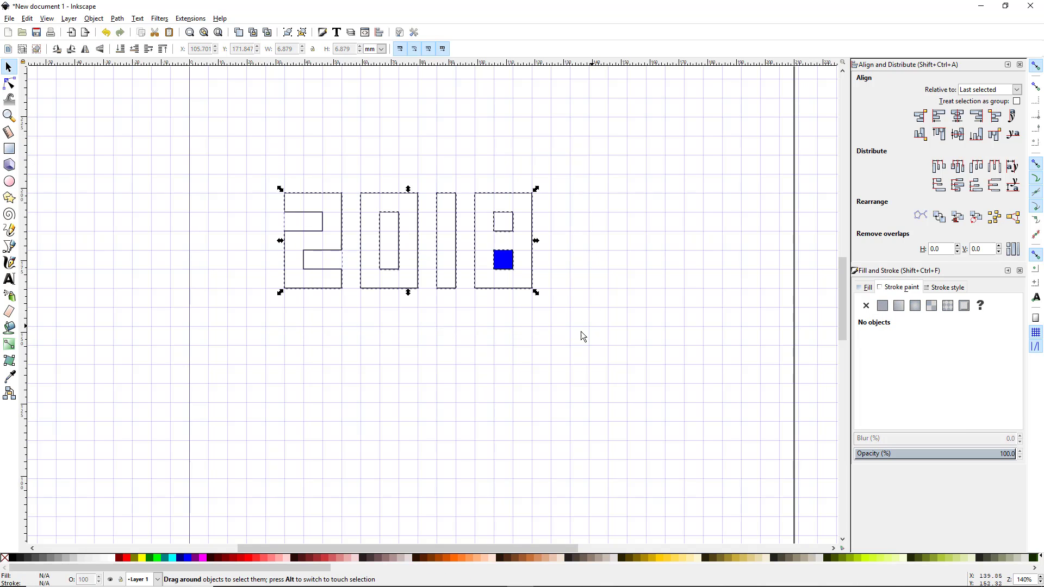
left_click(185, 558)
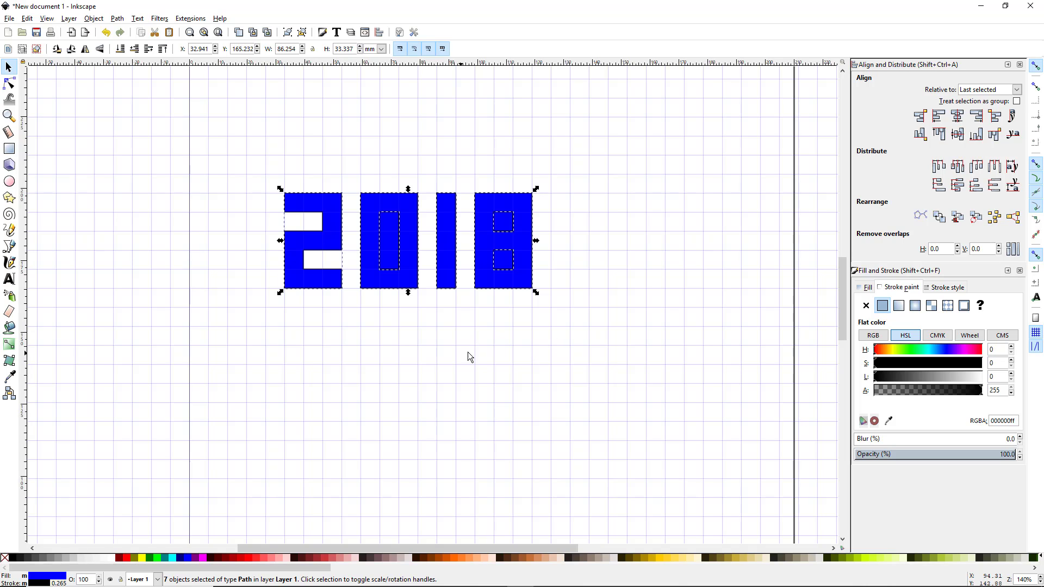
left_click(391, 248)
left_click(400, 325)
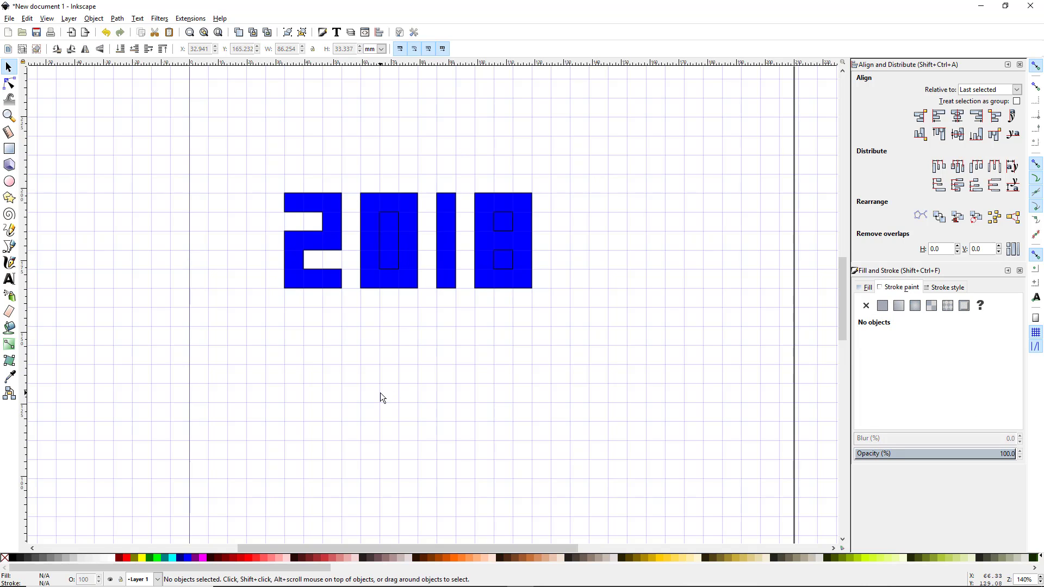
Cut the inner rectangle out of the 0's outer rectangle with a path Difference.
left_click(392, 240)
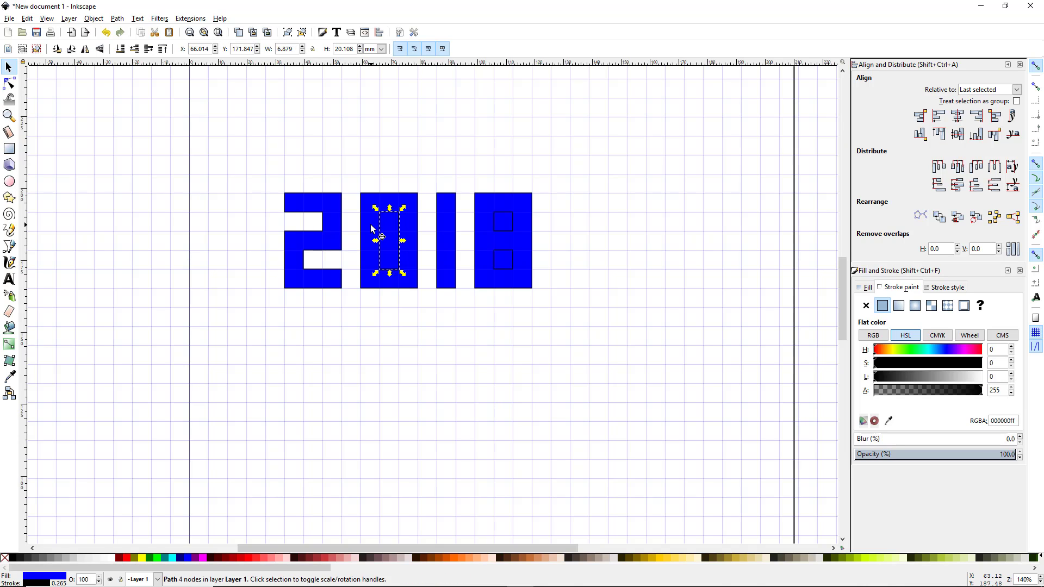
left_click(372, 228, "shift")
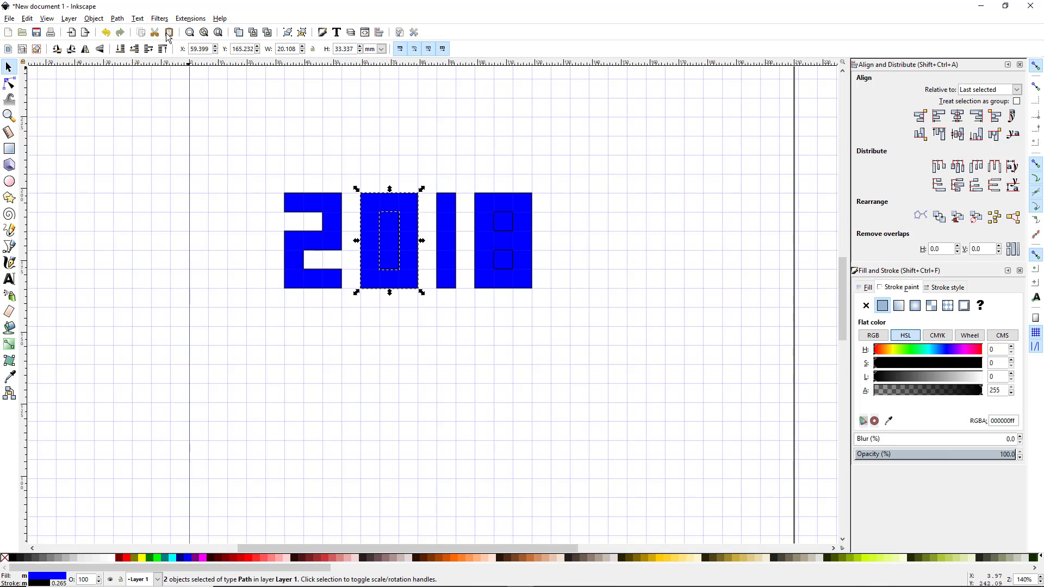
left_click(117, 20)
left_click(150, 84)
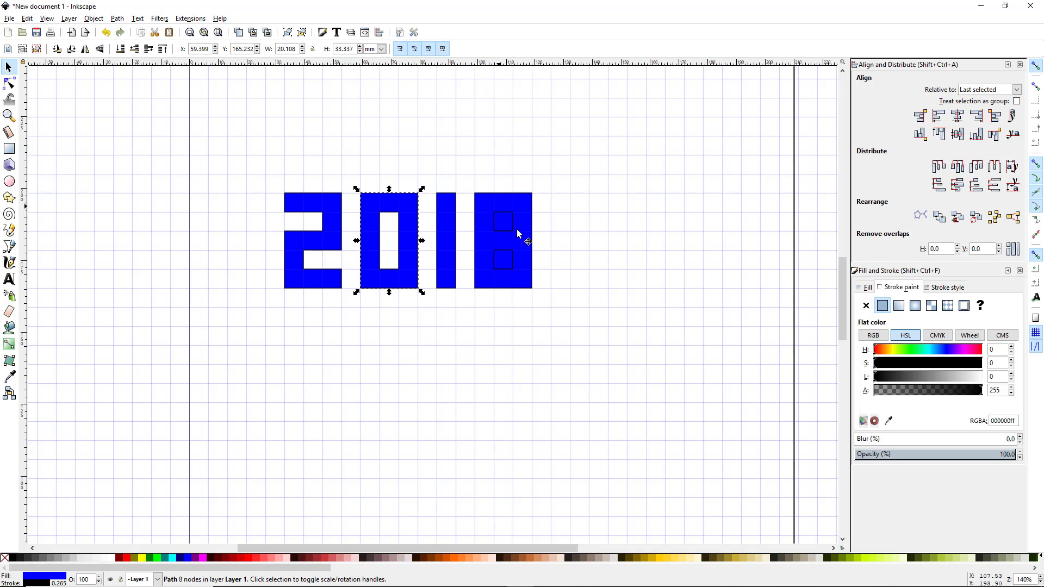
left_click(505, 341)
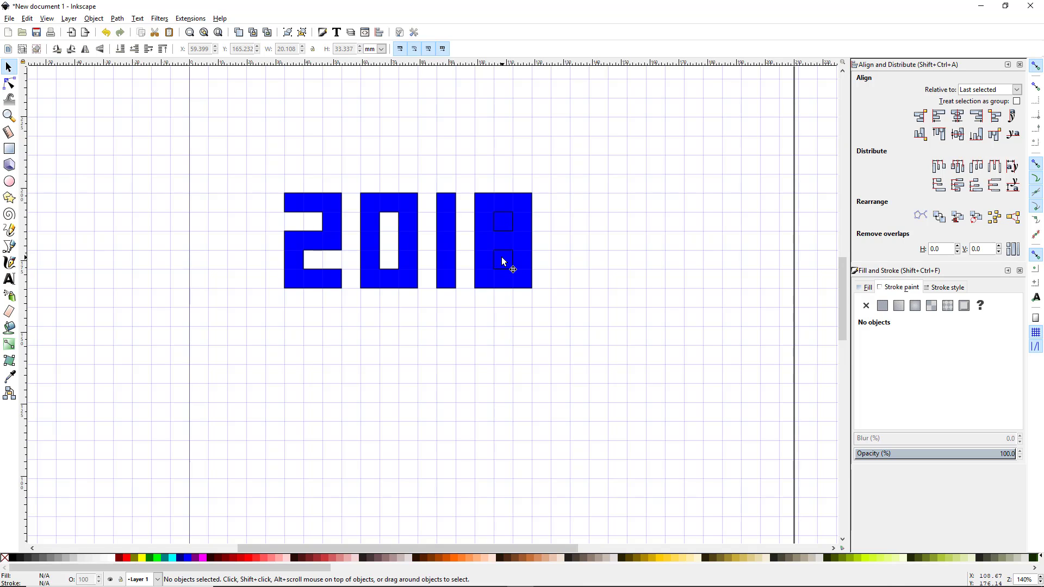
Merge the two small squares inside the 8 into one path with Union.
left_click(505, 219)
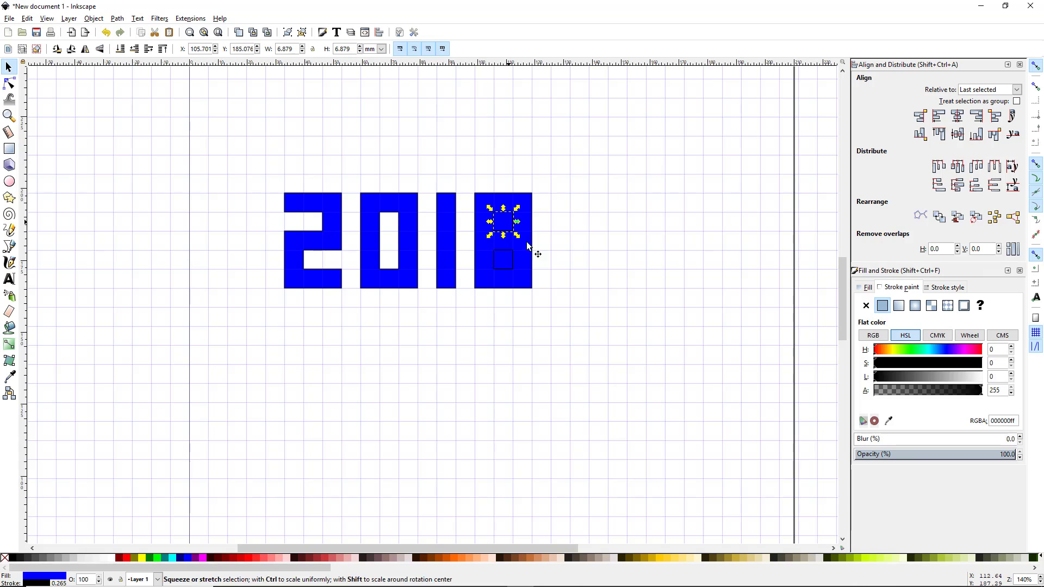
left_click(503, 261, "shift")
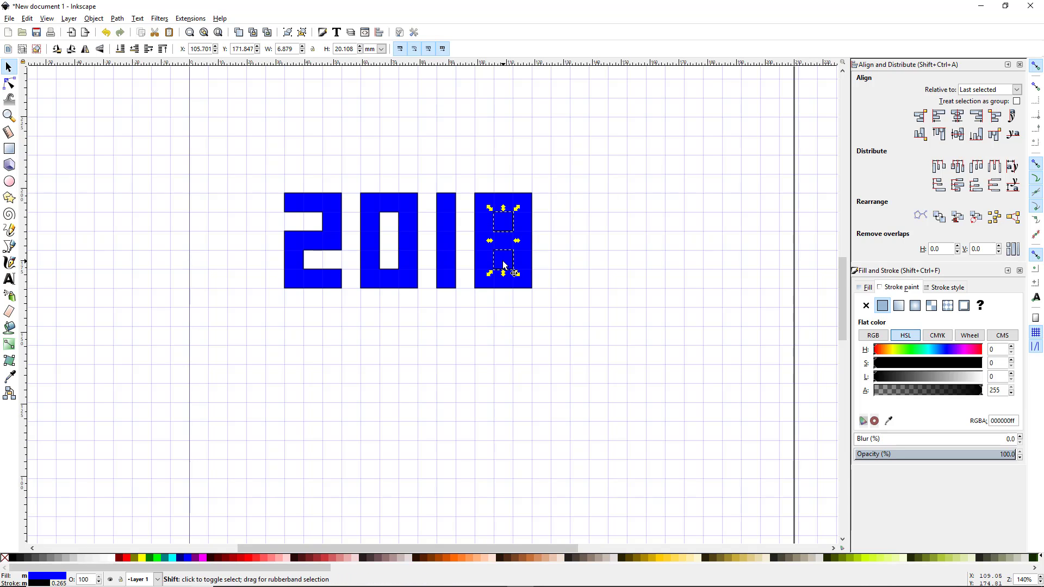
left_click(115, 18)
left_click(155, 83)
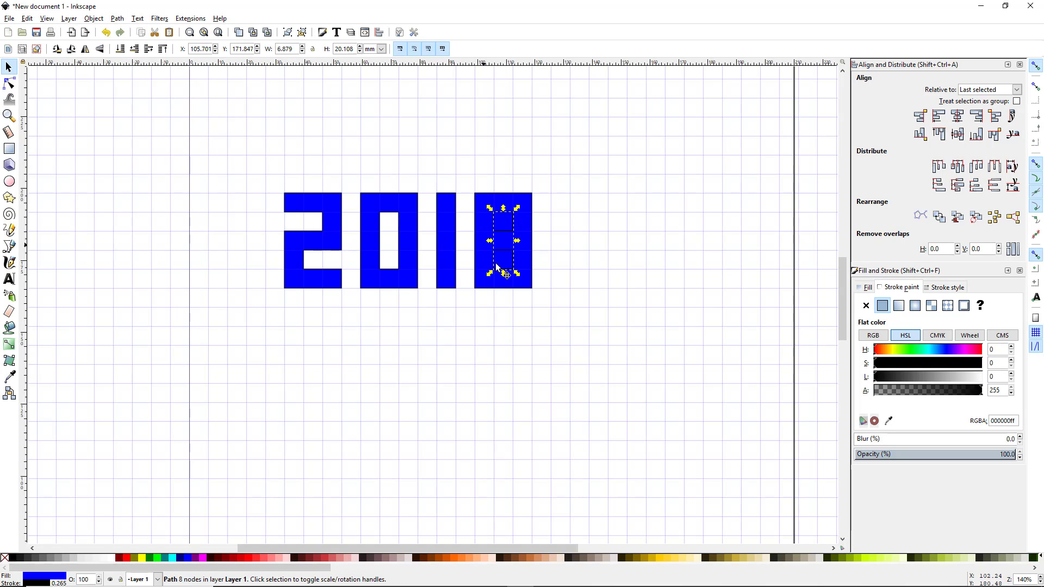
Cut the merged squares out of the 8's outer rectangle with a path Difference.
left_click(486, 228, "shift")
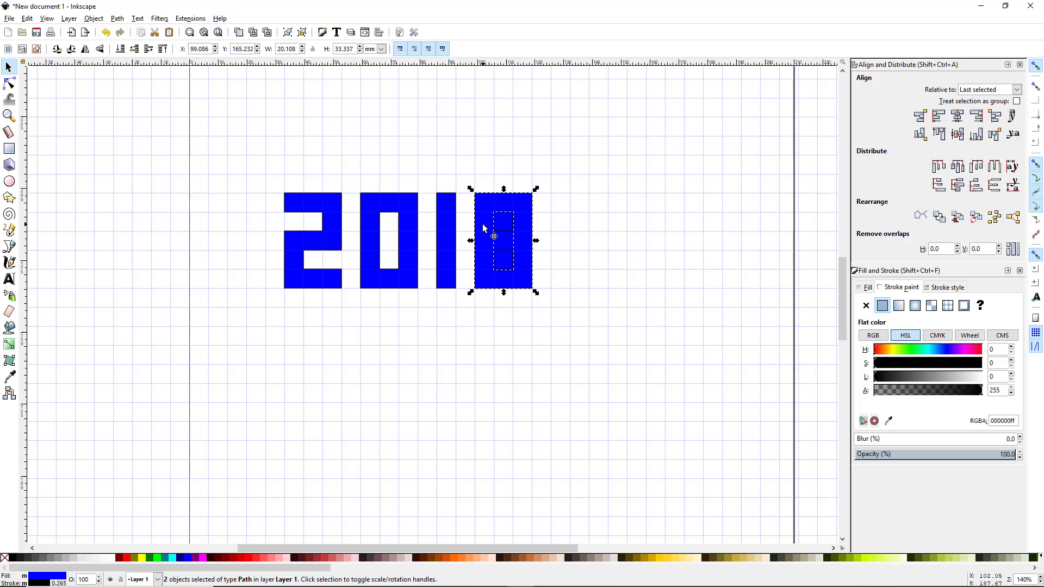
left_click(118, 19)
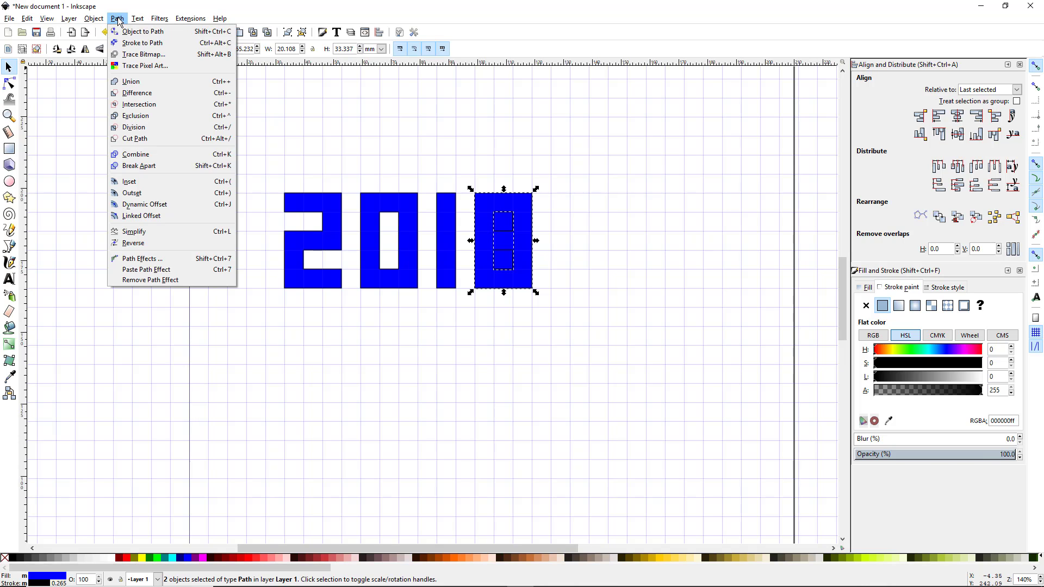
left_click(165, 98)
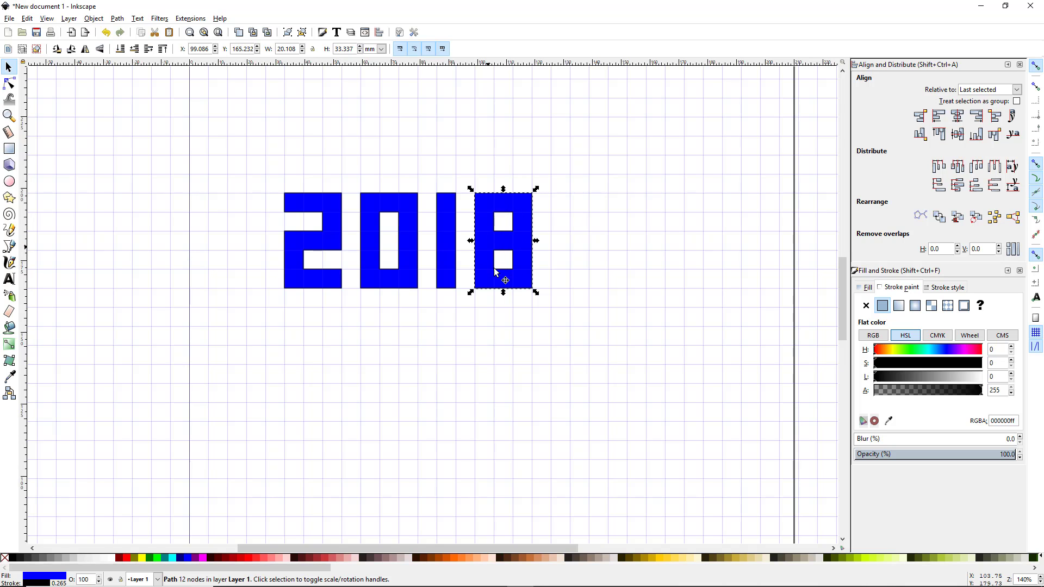
left_click(403, 357)
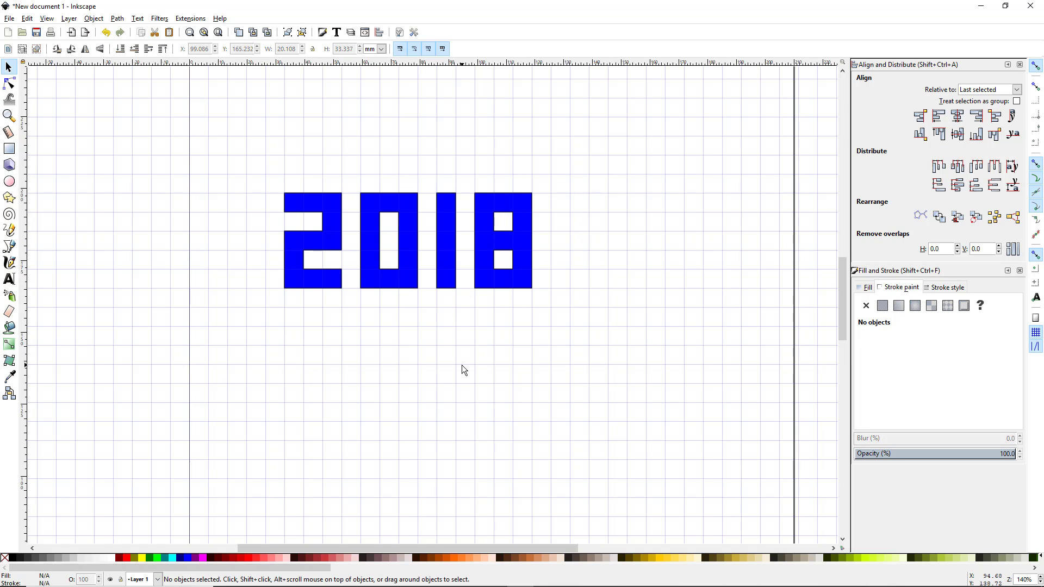